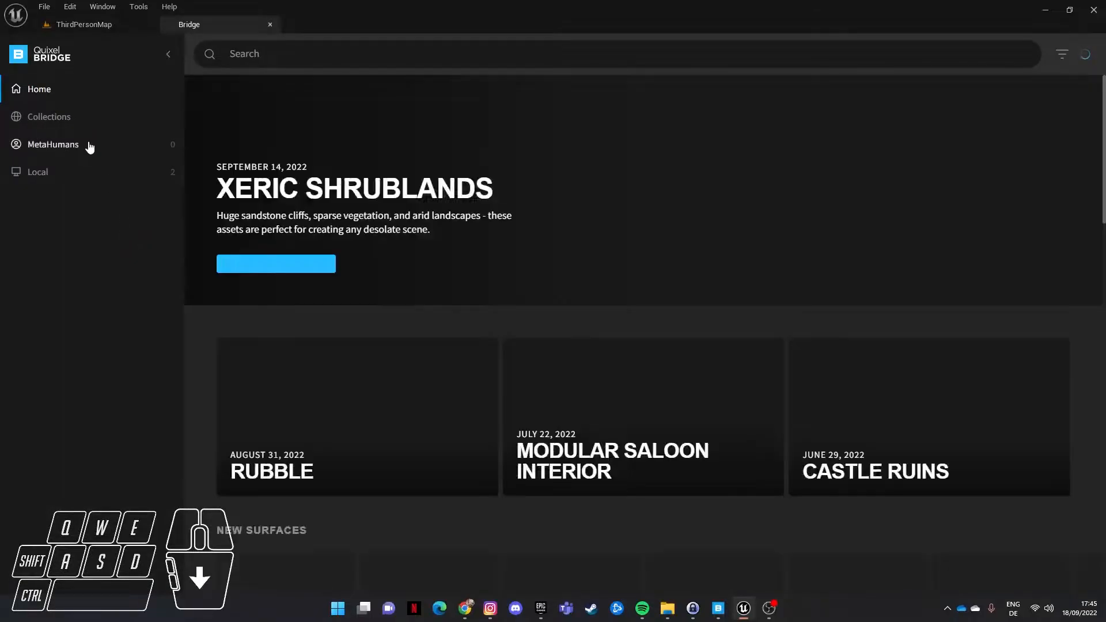
Add the Gan2 character from My MetaHumans in Bridge to the project.
{"action": "left_click", "coordinate": [89, 145]}
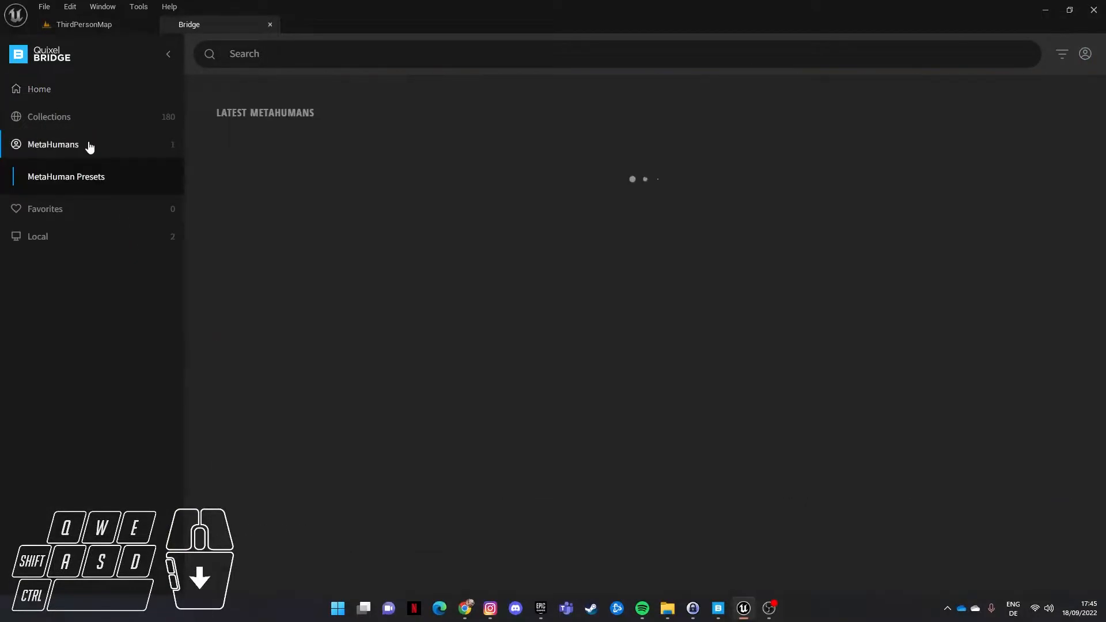
{"action": "left_click", "coordinate": [81, 196]}
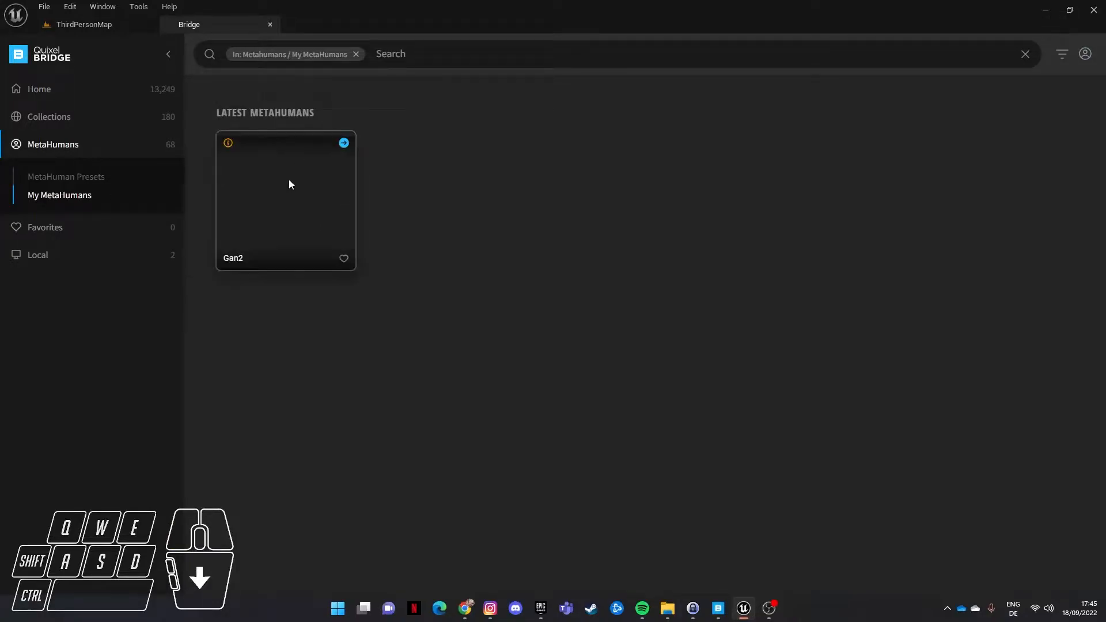
{"action": "left_click", "coordinate": [297, 189]}
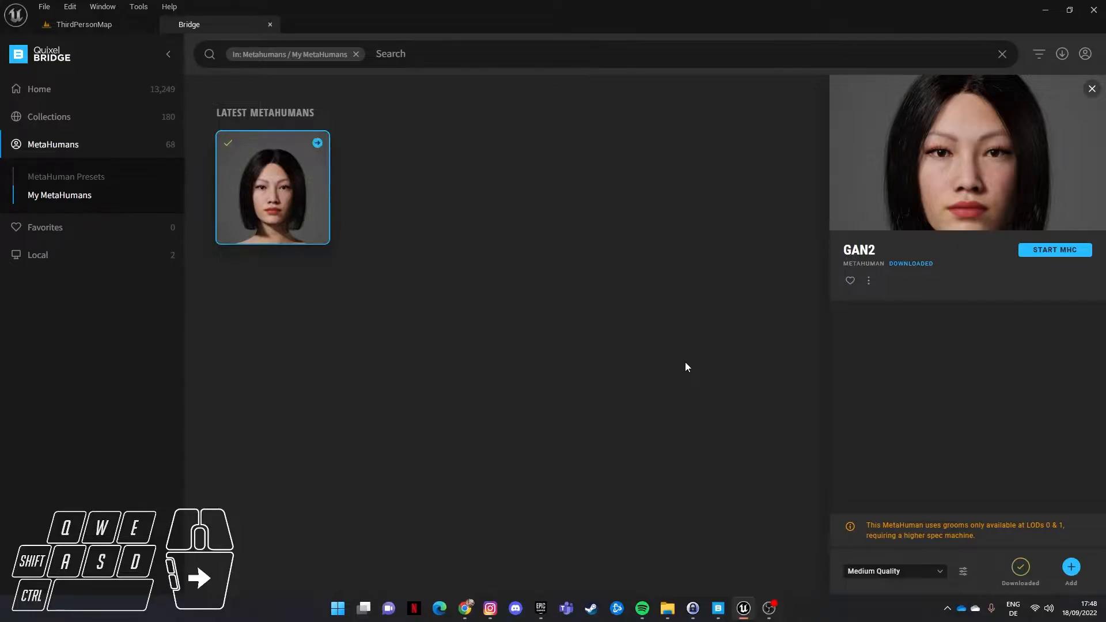
{"action": "left_click", "coordinate": [1070, 567]}
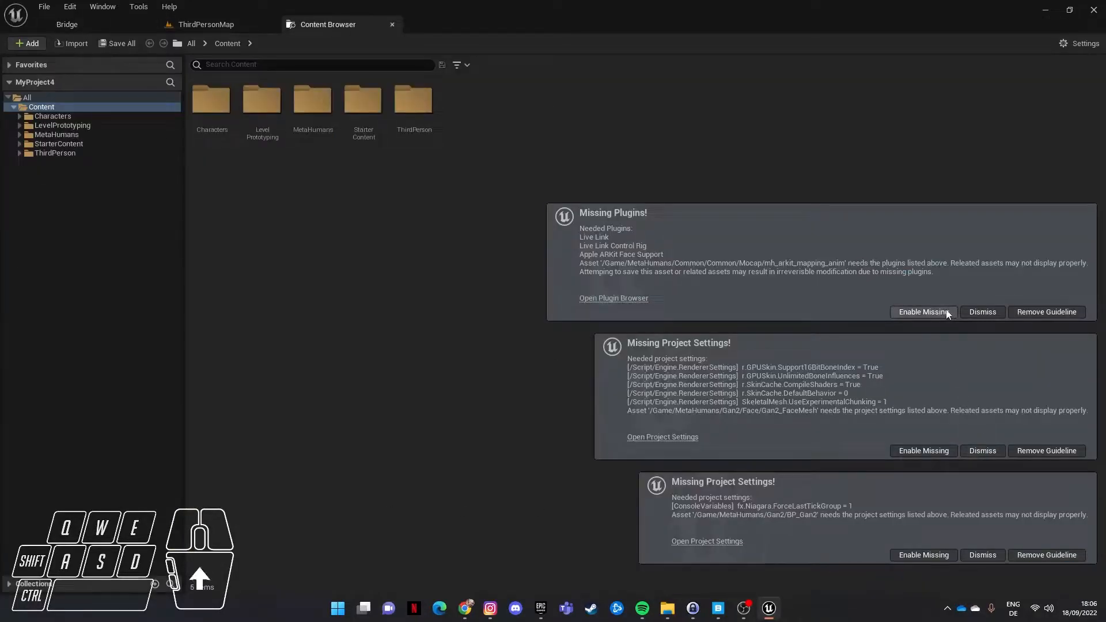
Enable the missing plugins and project settings required by the MetaHuman, and restart the editor.
{"action": "left_click", "coordinate": [923, 312]}
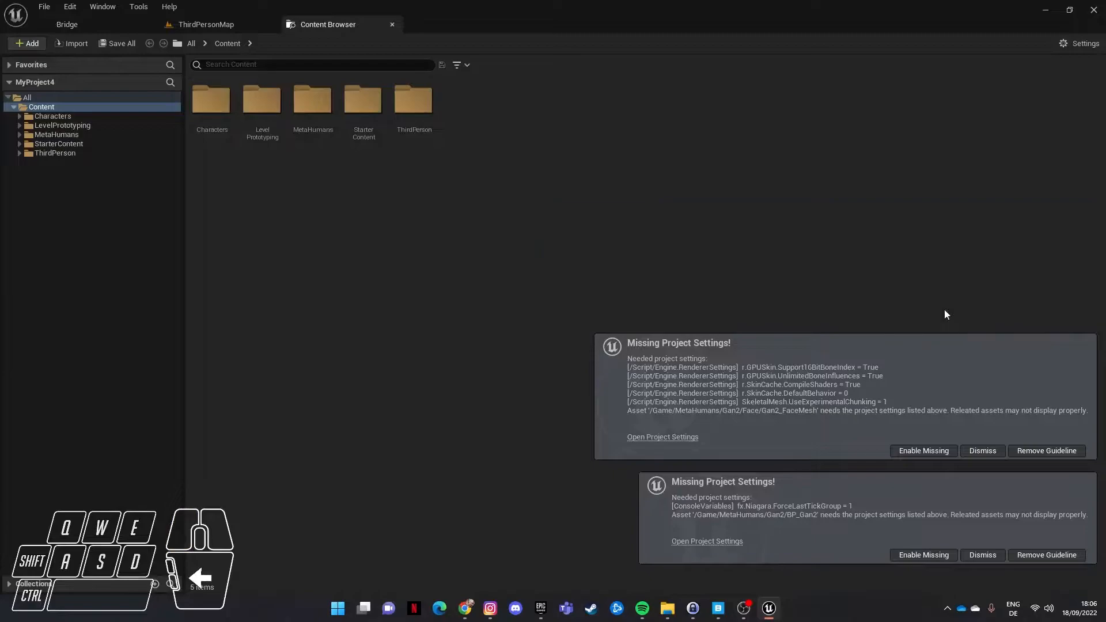
{"action": "left_click", "coordinate": [931, 558]}
{"action": "left_click", "coordinate": [935, 556]}
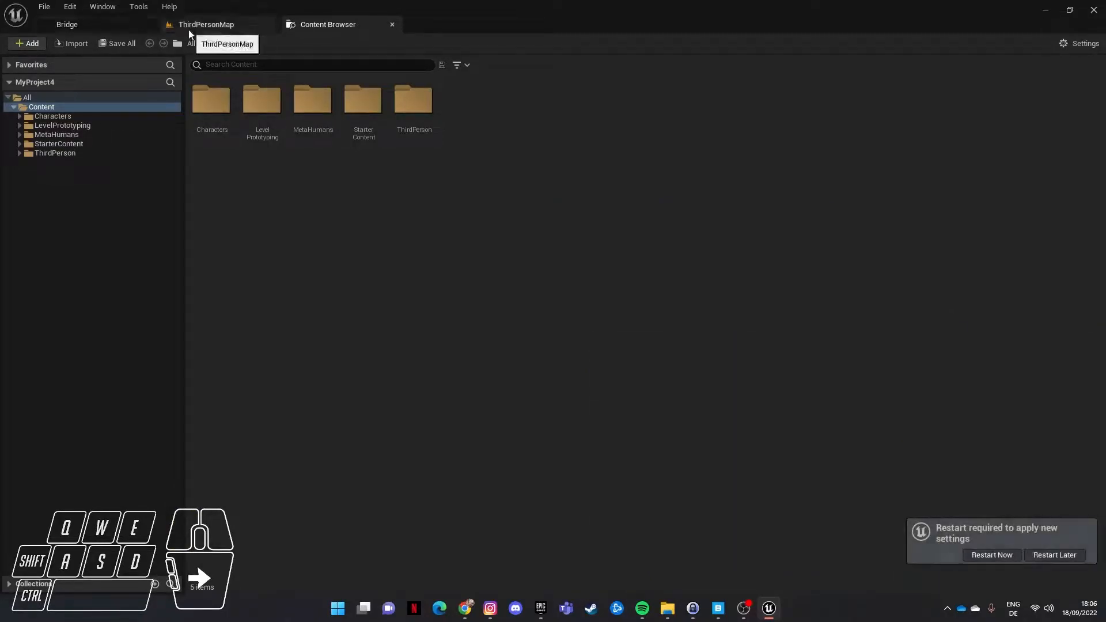
{"action": "left_click", "coordinate": [190, 26]}
{"action": "left_click", "coordinate": [992, 554]}
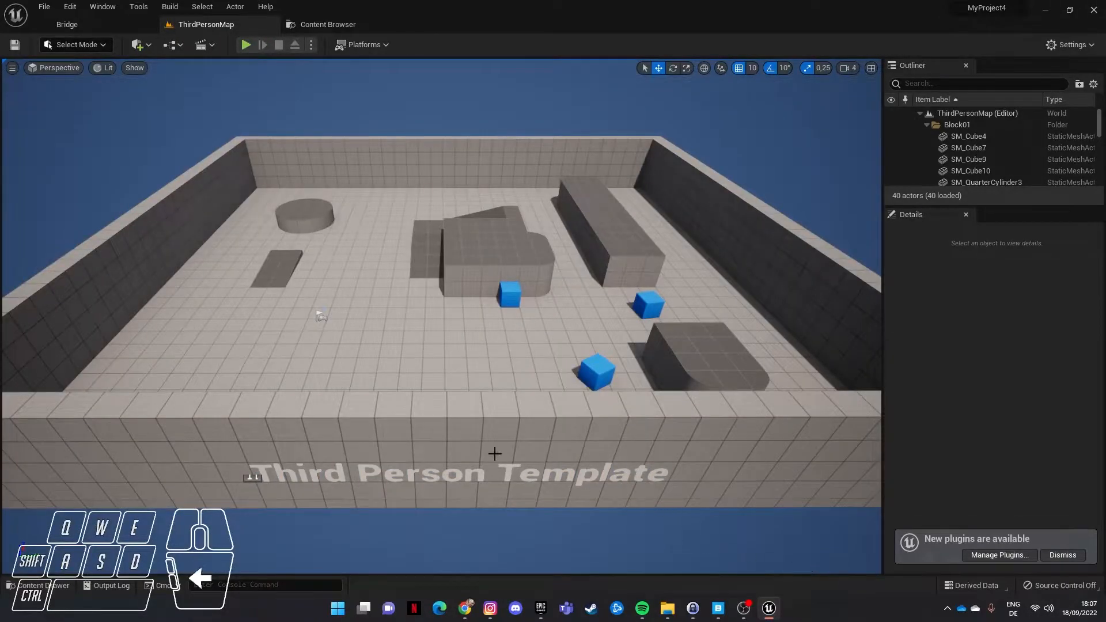
Open the BP_Gan2 blueprint from the MetaHumans/Gan2 folder and dock it in the main editor window.
{"action": "key", "text": "ctrl+space"}
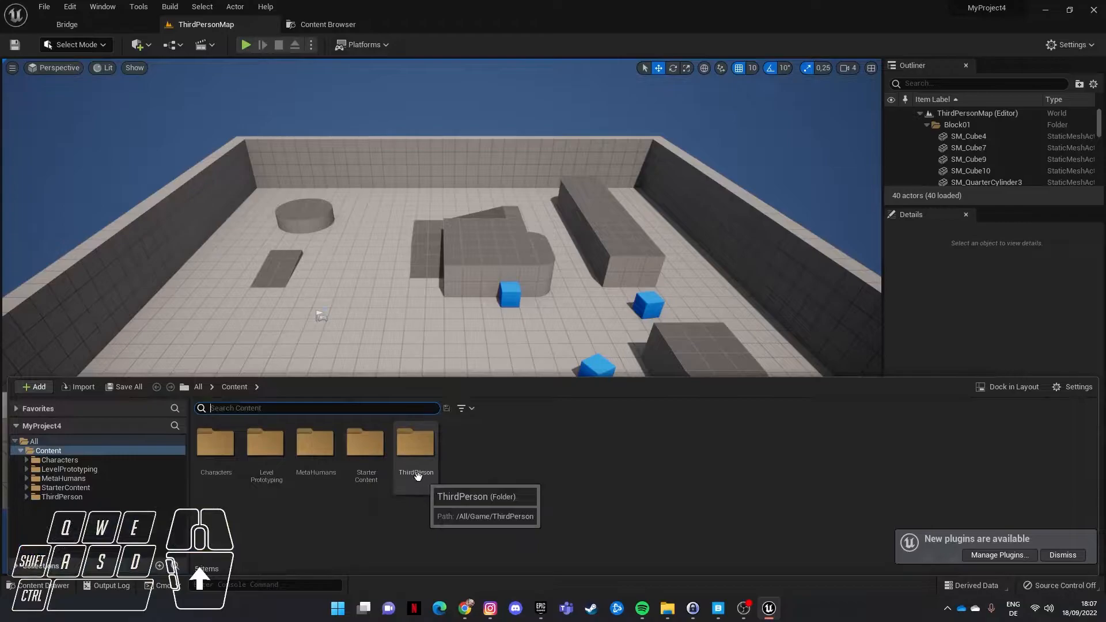
{"action": "double_click", "coordinate": [315, 446]}
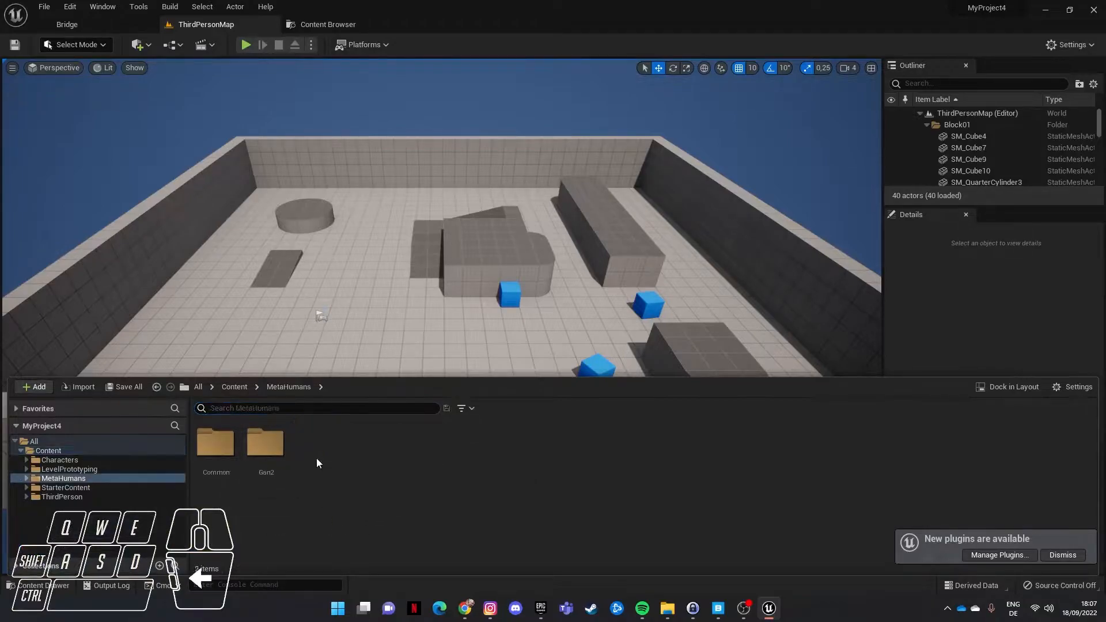
{"action": "double_click", "coordinate": [253, 439]}
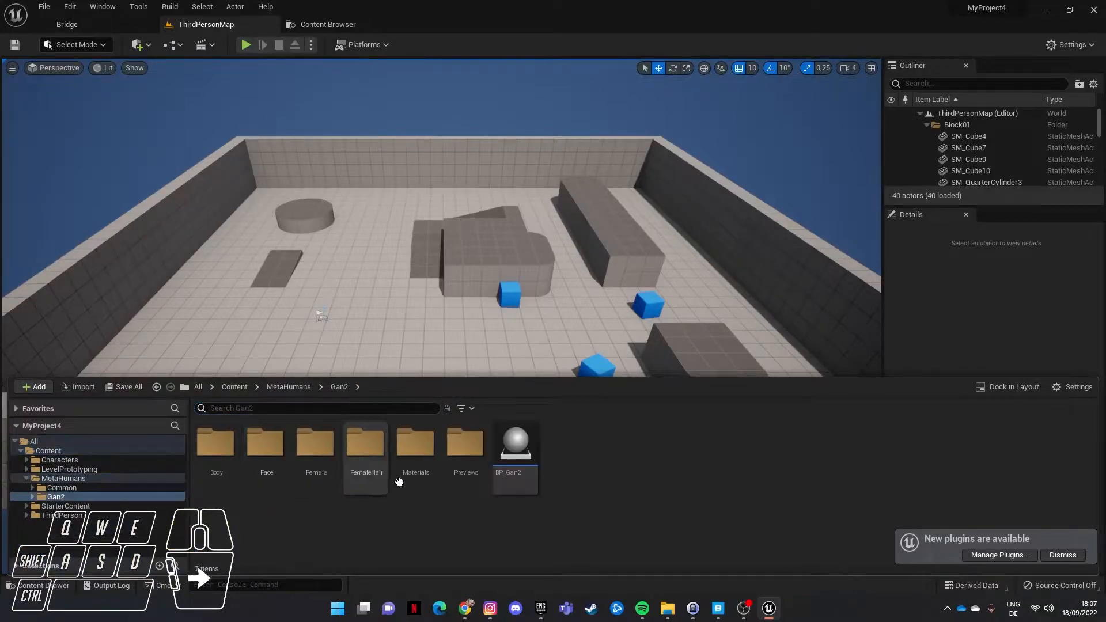
{"action": "left_click", "coordinate": [510, 462]}
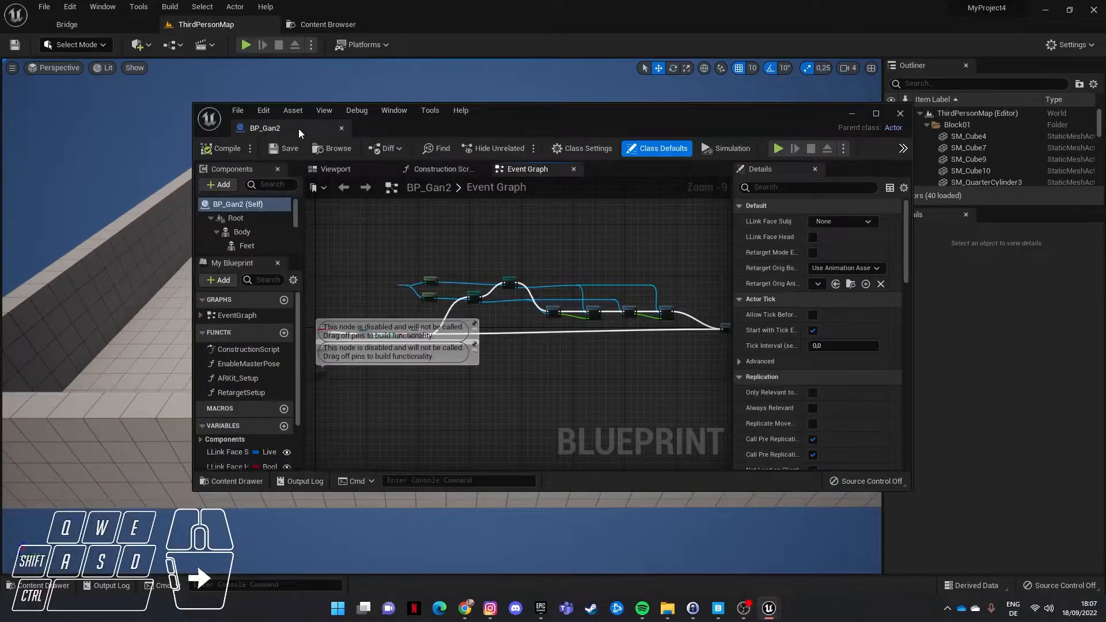
{"action": "left_click_drag", "start_coordinate": [298, 129], "coordinate": [309, 23]}
Open BP_ThirdPersonCharacter from the ThirdPerson/Blueprints folder and place it directly after BP_Gan2 among the open editors.
{"action": "left_click", "coordinate": [228, 25]}
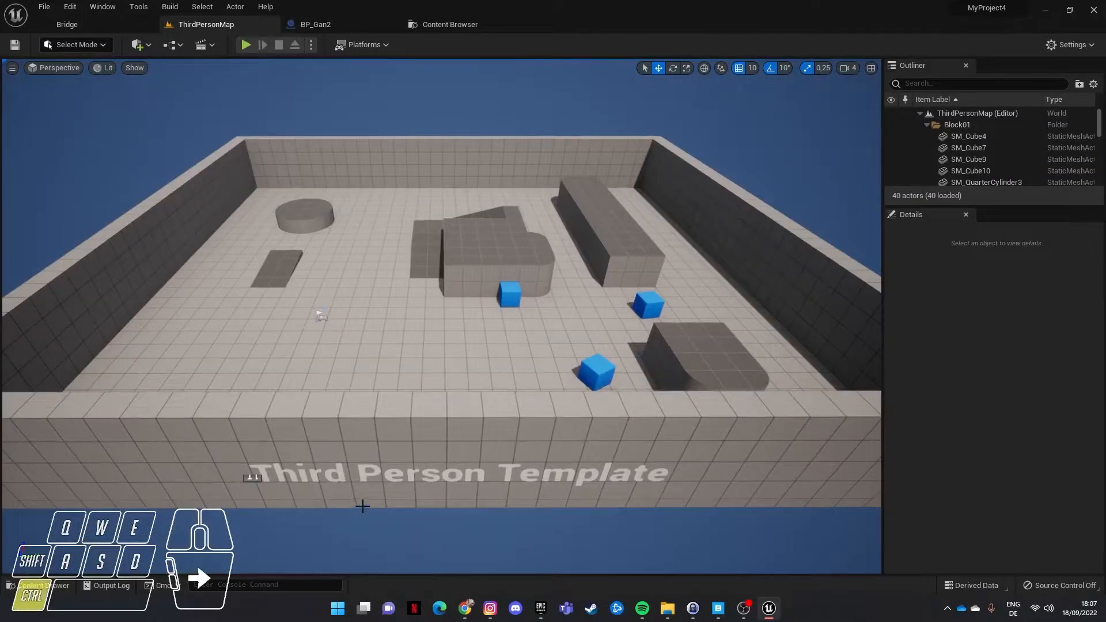
{"action": "key", "text": "ctrl+space"}
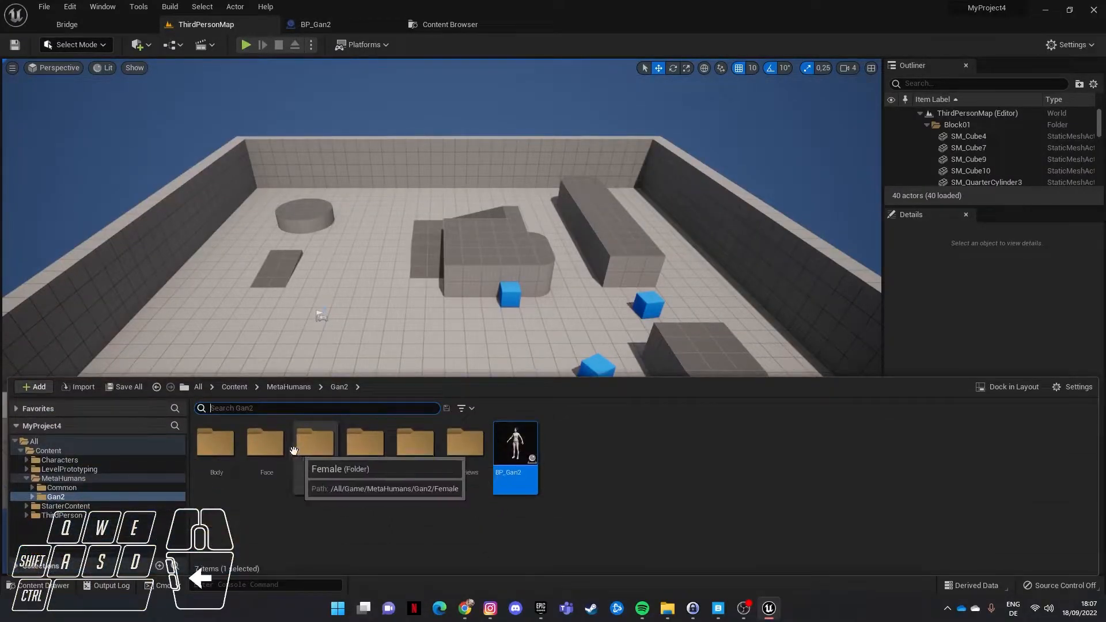
{"action": "left_click", "coordinate": [234, 387]}
{"action": "left_click", "coordinate": [400, 470]}
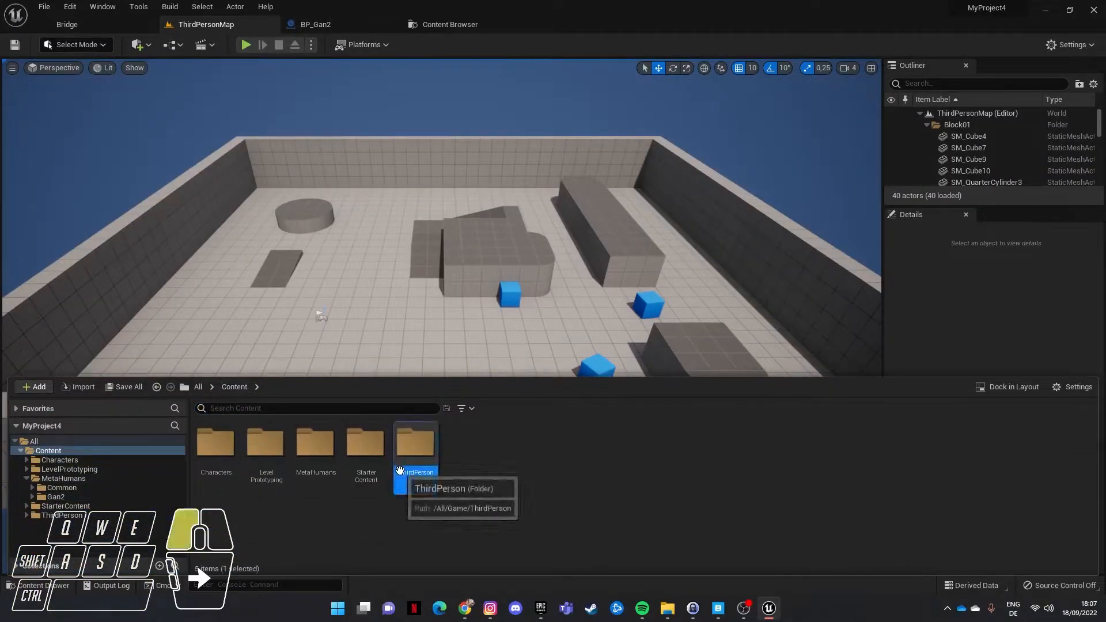
{"action": "double_click", "coordinate": [400, 470]}
{"action": "double_click", "coordinate": [216, 453]}
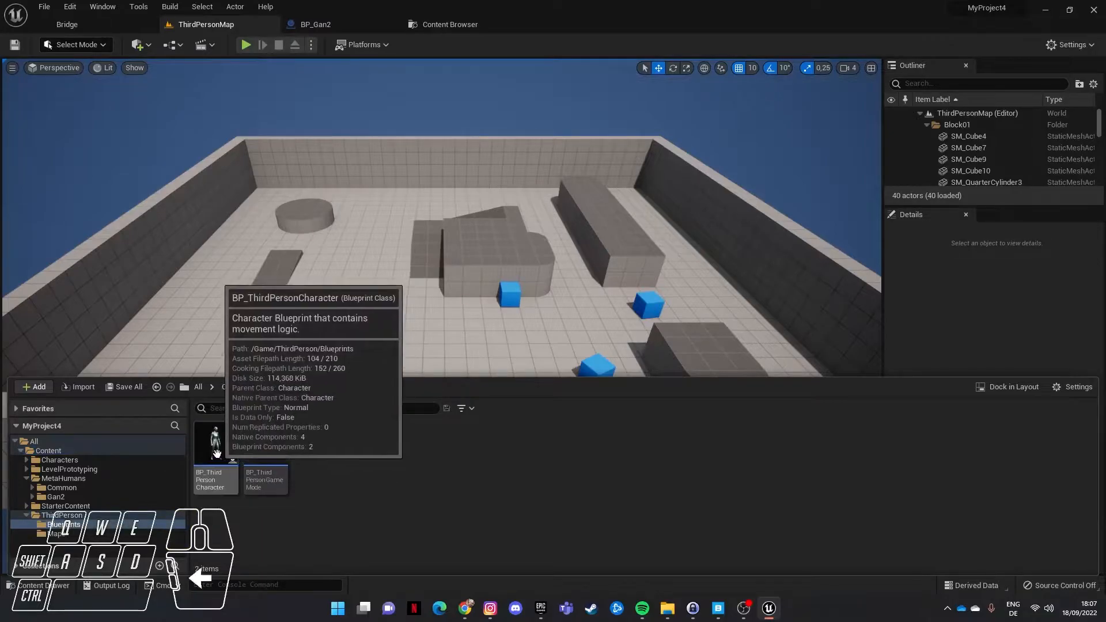
{"action": "double_click", "coordinate": [216, 453]}
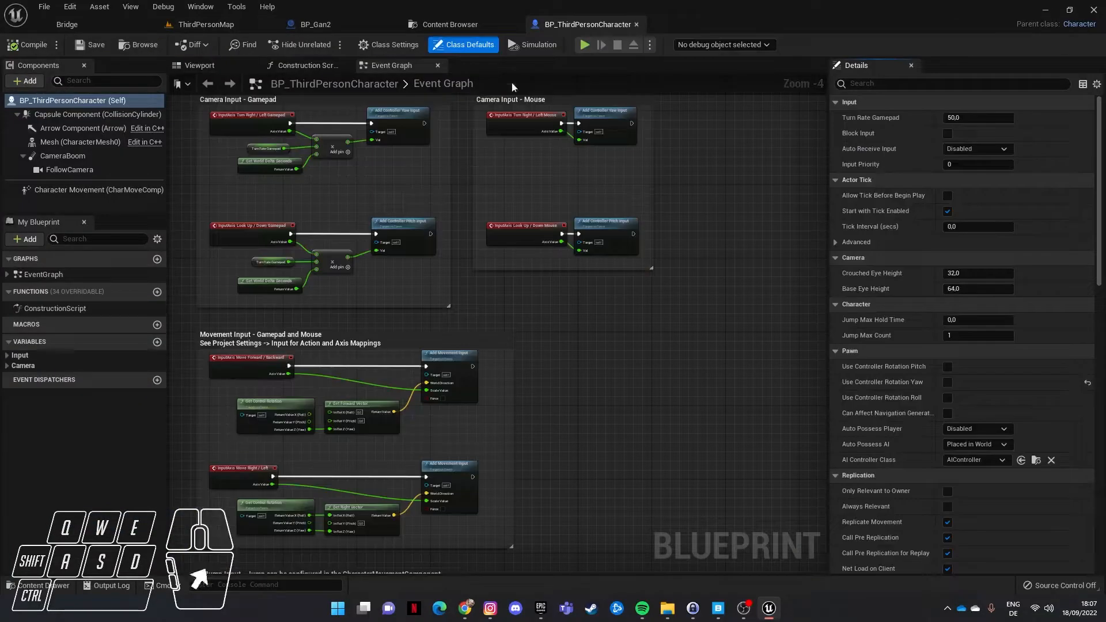
{"action": "left_click_drag", "start_coordinate": [572, 28], "coordinate": [464, 24]}
Show the 3D viewport in both the BP_ThirdPersonCharacter and BP_Gan2 blueprints.
{"action": "left_click", "coordinate": [190, 66]}
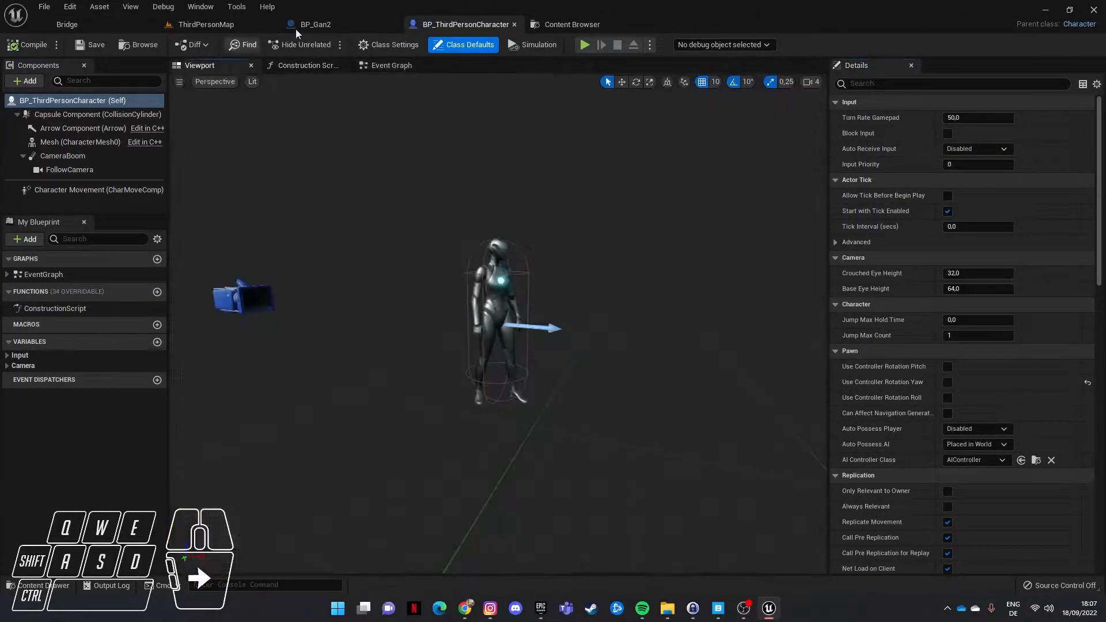
{"action": "left_click", "coordinate": [313, 21]}
{"action": "left_click", "coordinate": [210, 67]}
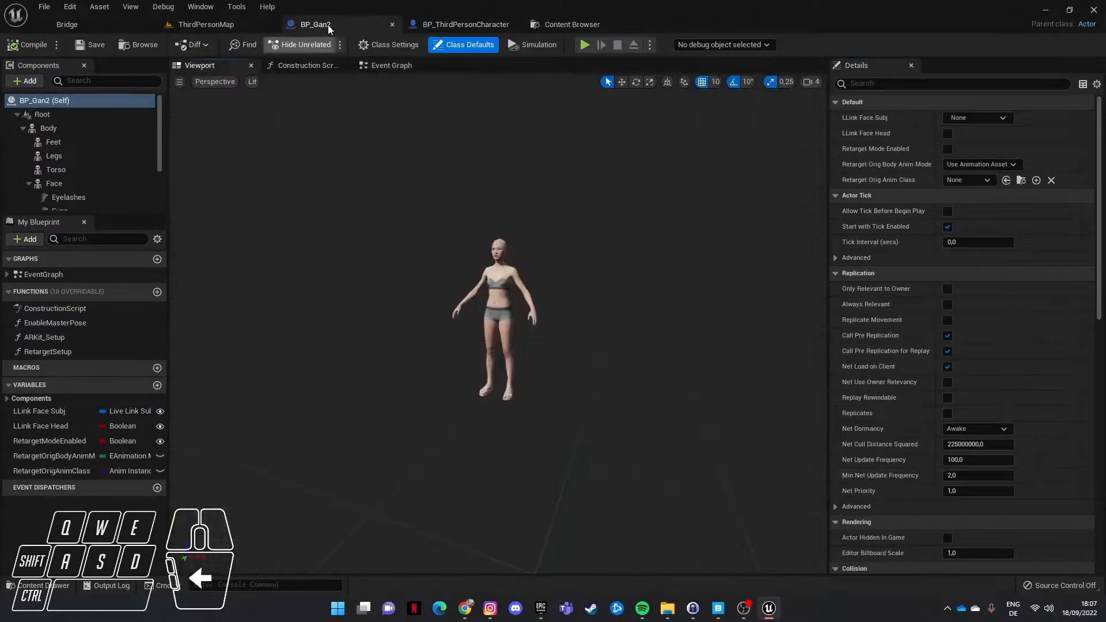
Filter the contents of the level's MetaHumans/Gan2 content folder to Skeletal Mesh assets.
{"action": "left_click", "coordinate": [242, 29]}
{"action": "key", "text": "ctrl+space"}
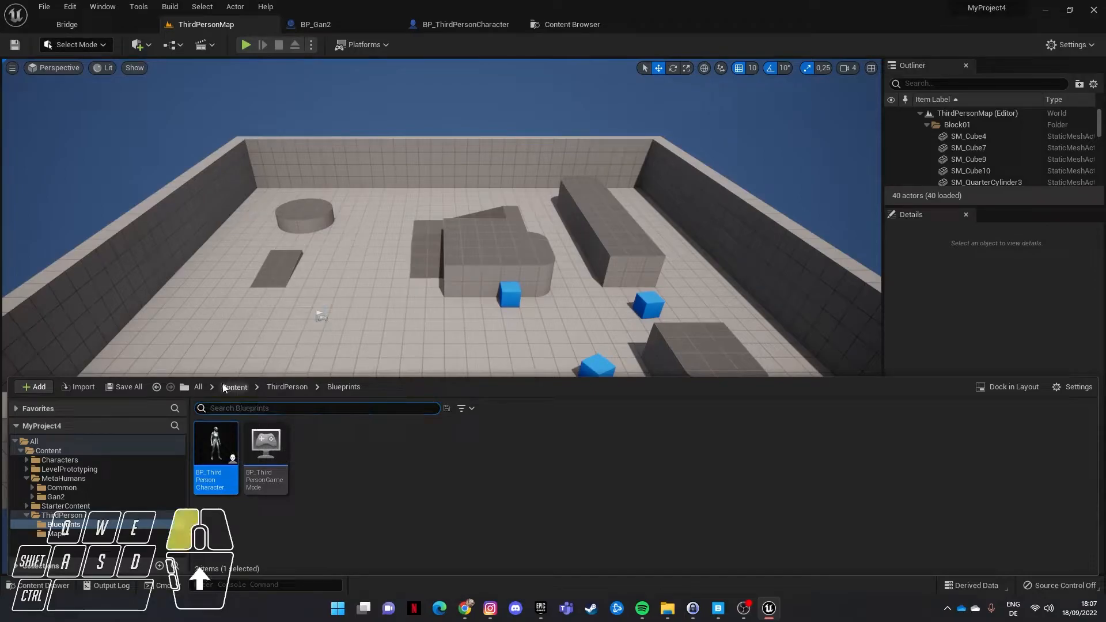
{"action": "left_click", "coordinate": [224, 387]}
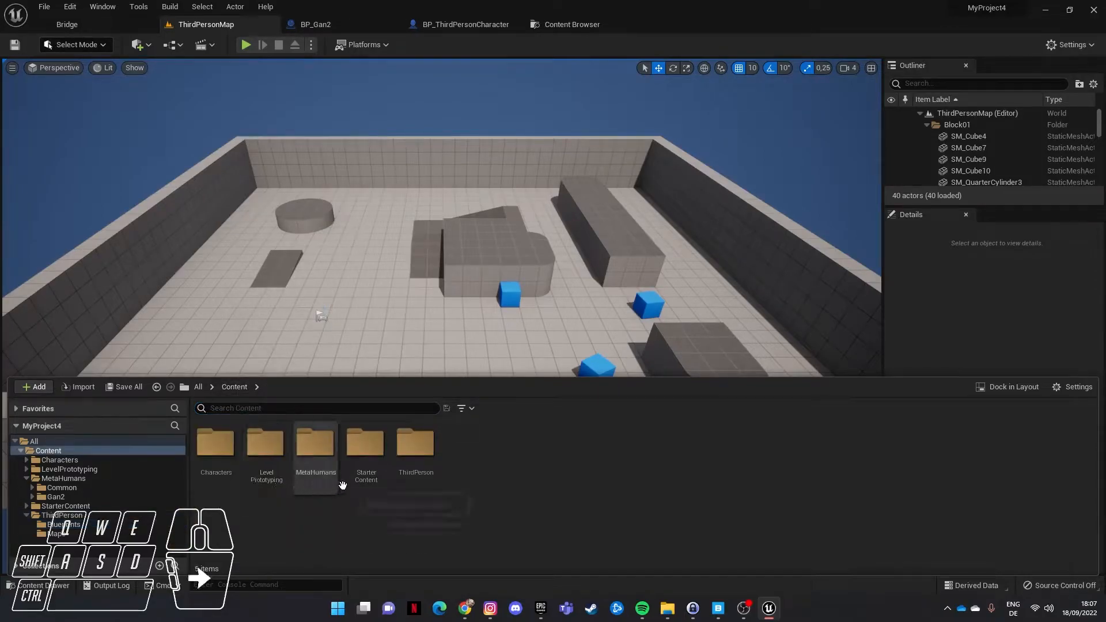
{"action": "double_click", "coordinate": [314, 458]}
{"action": "left_click", "coordinate": [277, 459]}
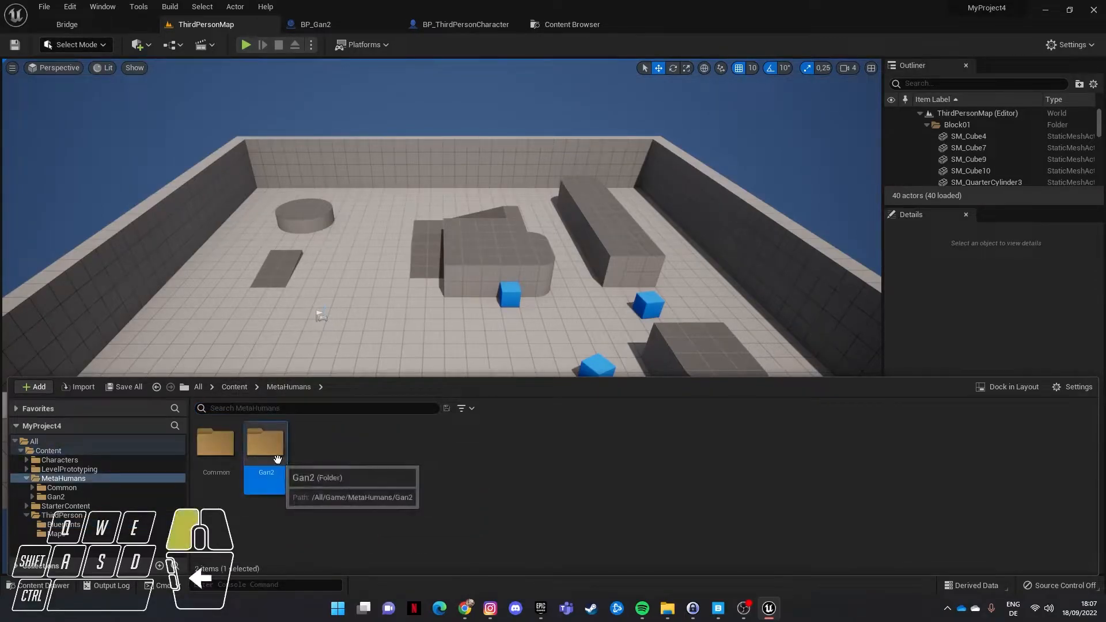
{"action": "double_click", "coordinate": [277, 459]}
{"action": "left_click", "coordinate": [467, 409]}
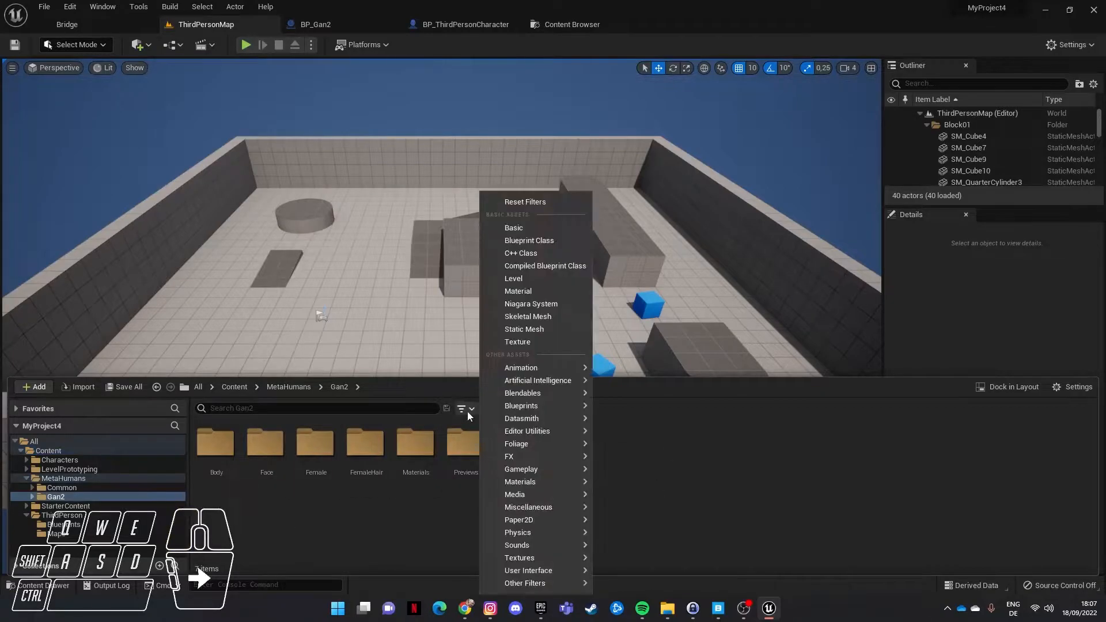
{"action": "left_click", "coordinate": [513, 318]}
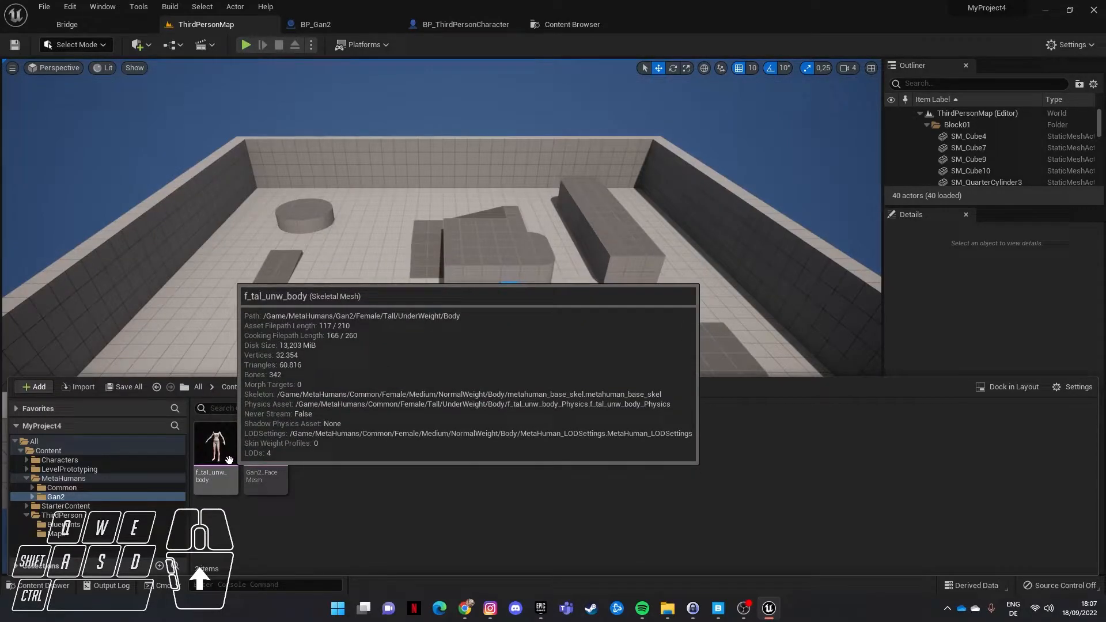
Assign the SK_Mannequin skeleton to the f_tal_unw_body mesh, merging all of the listed bones.
{"action": "right_click", "coordinate": [230, 459]}
{"action": "mouse_move", "coordinate": [316, 140]}
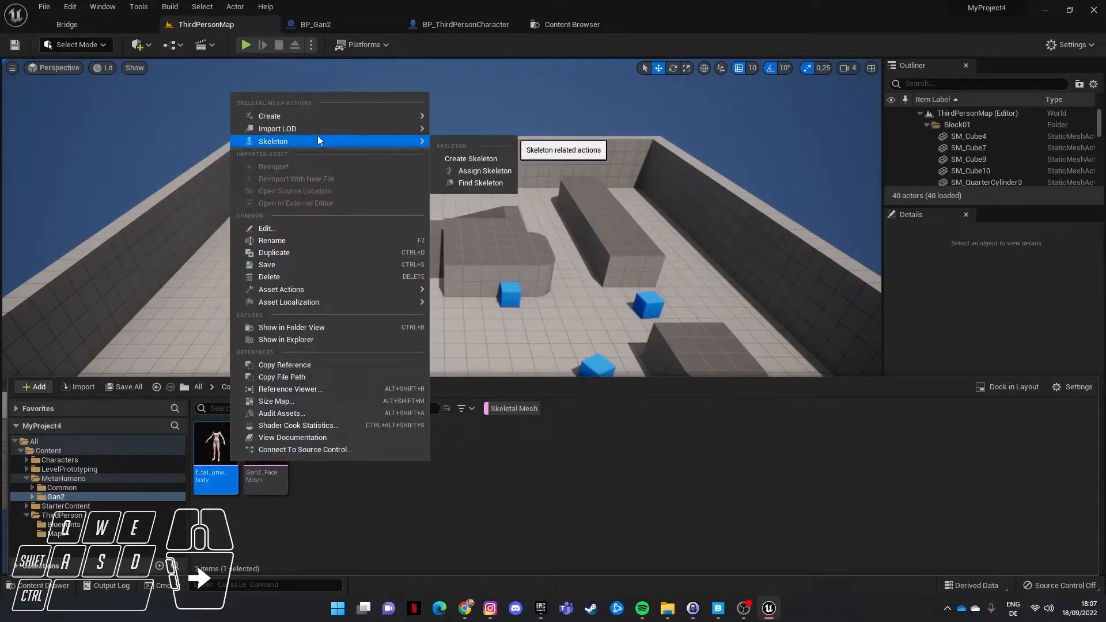
{"action": "left_click", "coordinate": [482, 171]}
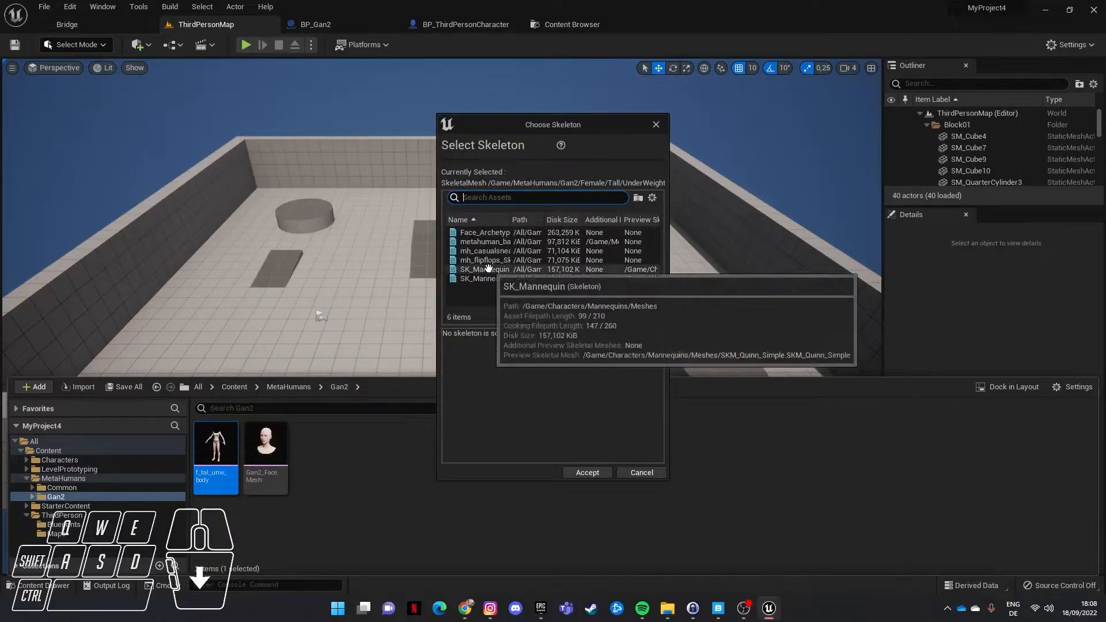
{"action": "left_click", "coordinate": [488, 269]}
{"action": "left_click", "coordinate": [583, 473]}
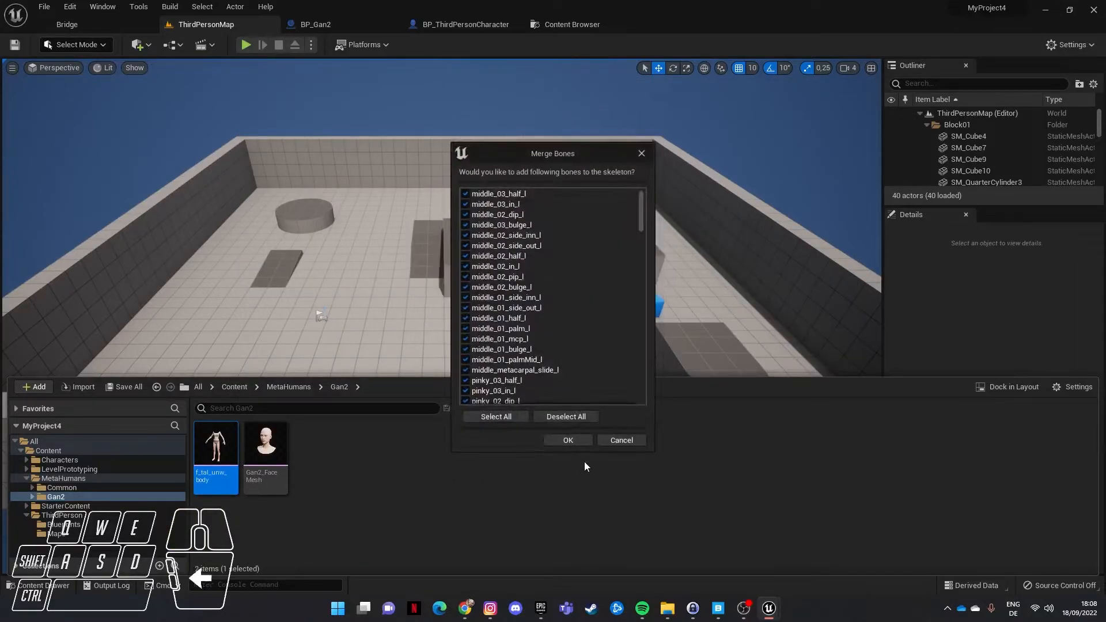
{"action": "left_click", "coordinate": [575, 440]}
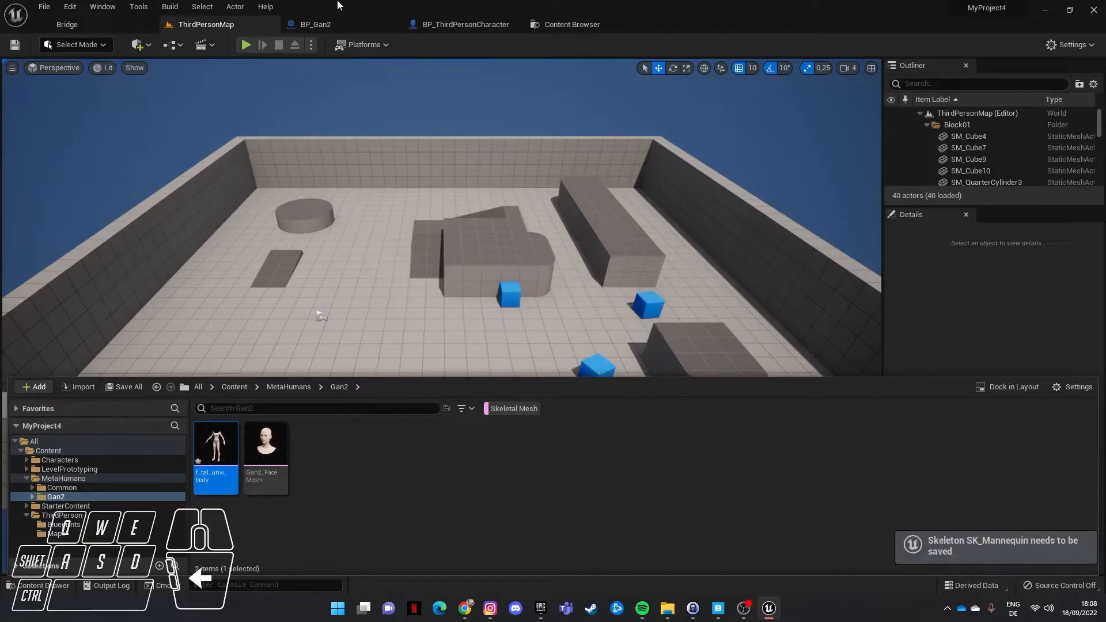
Set the skeletal mesh of the Mesh component in BP_ThirdPersonCharacter to f_tal_unw_body.
{"action": "left_click", "coordinate": [455, 24]}
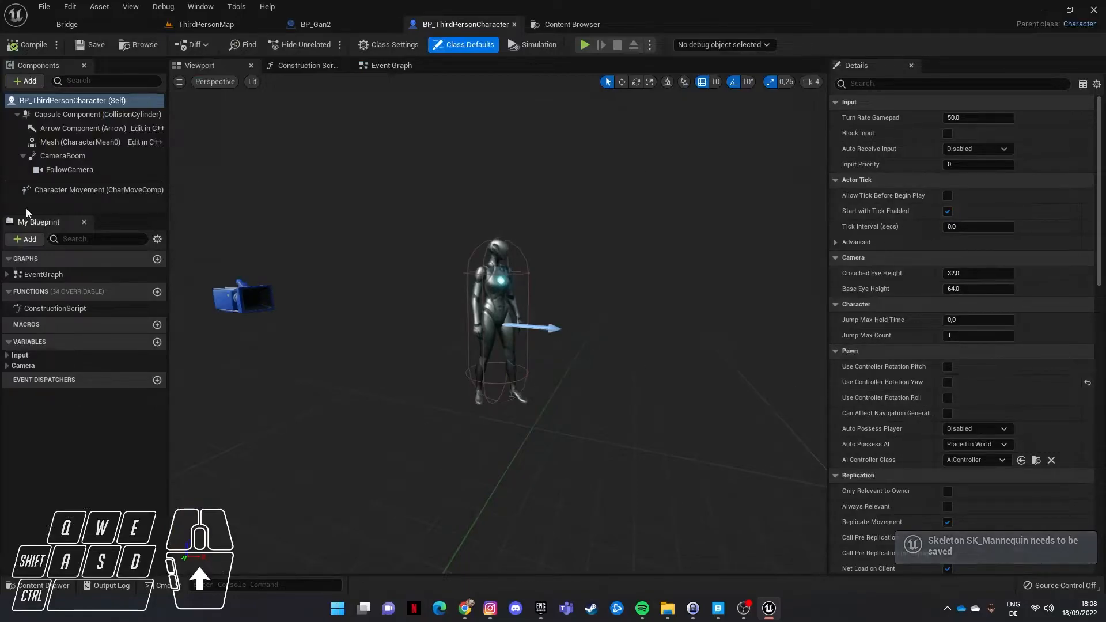
{"action": "left_click", "coordinate": [80, 142]}
{"action": "scroll", "coordinate": [979, 403], "scroll_direction": "down", "scroll_amount": 1}
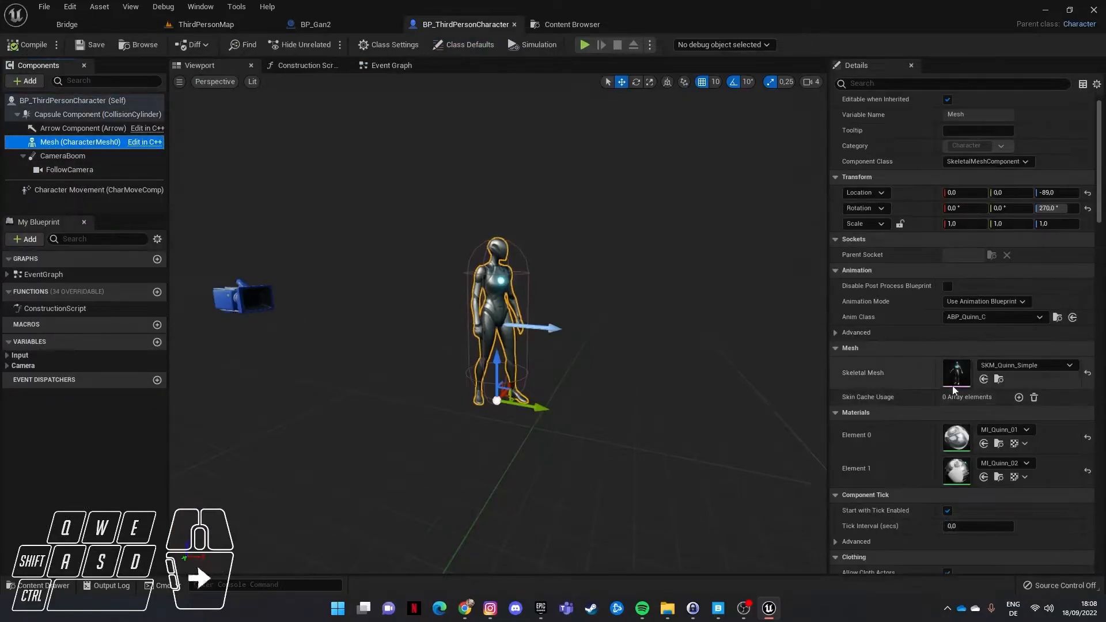
{"action": "left_click", "coordinate": [1056, 366]}
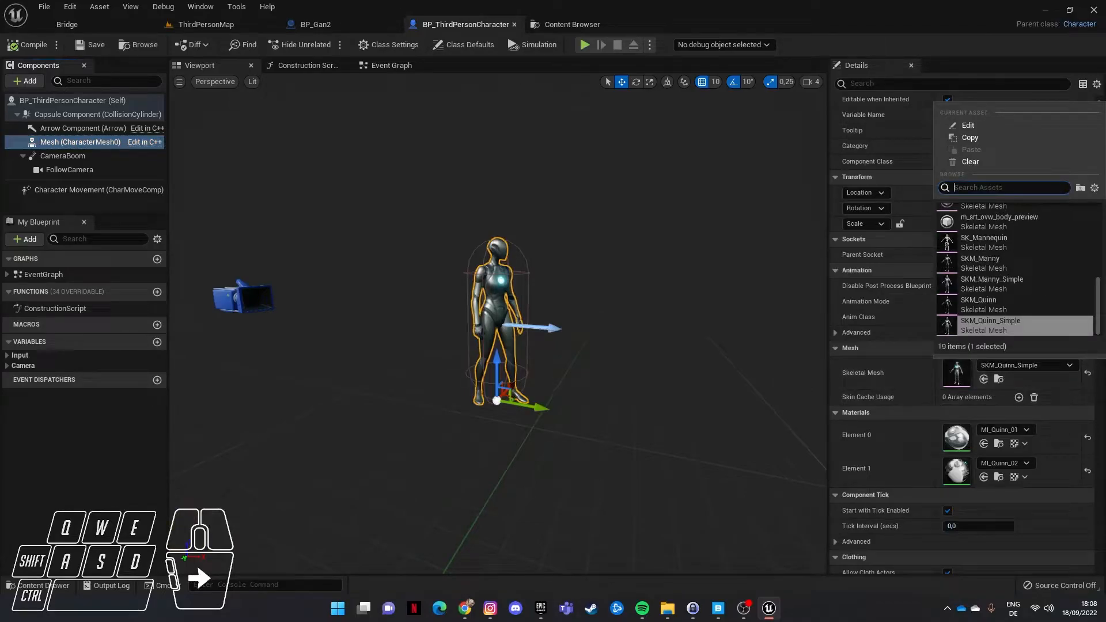
{"action": "type", "text": "bo"}
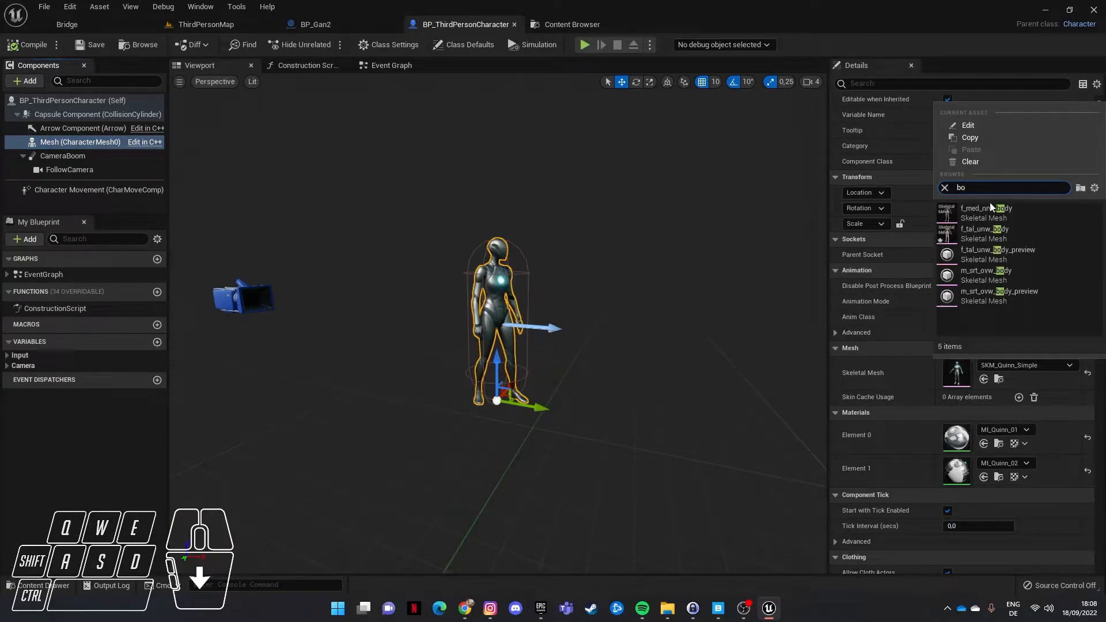
{"action": "left_click", "coordinate": [979, 231]}
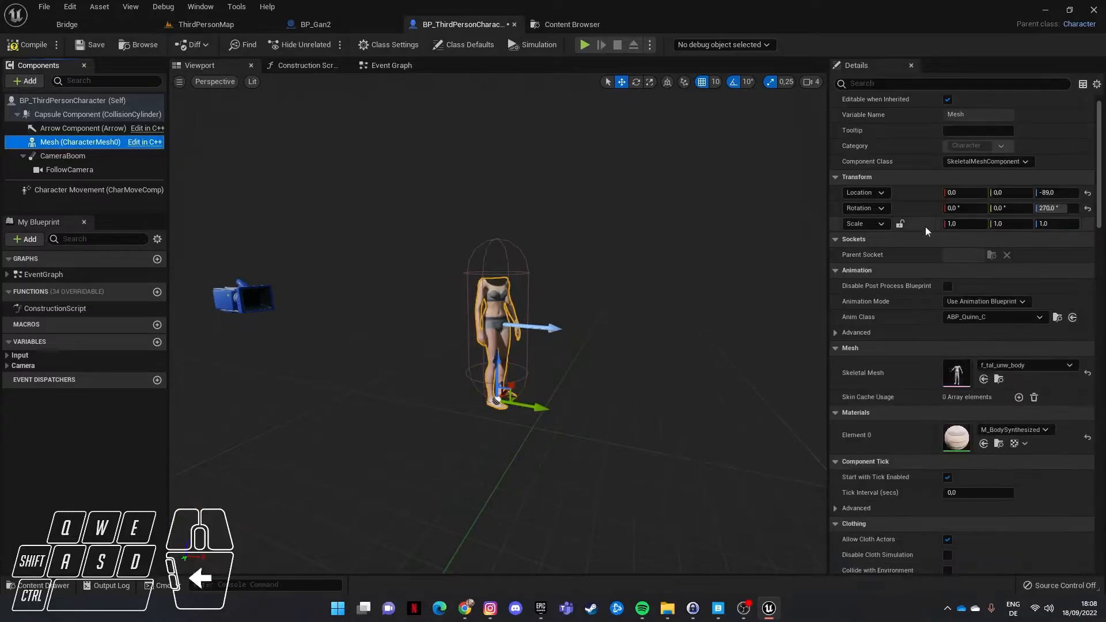
{"action": "scroll", "coordinate": [535, 299], "scroll_direction": "up", "scroll_amount": 5}
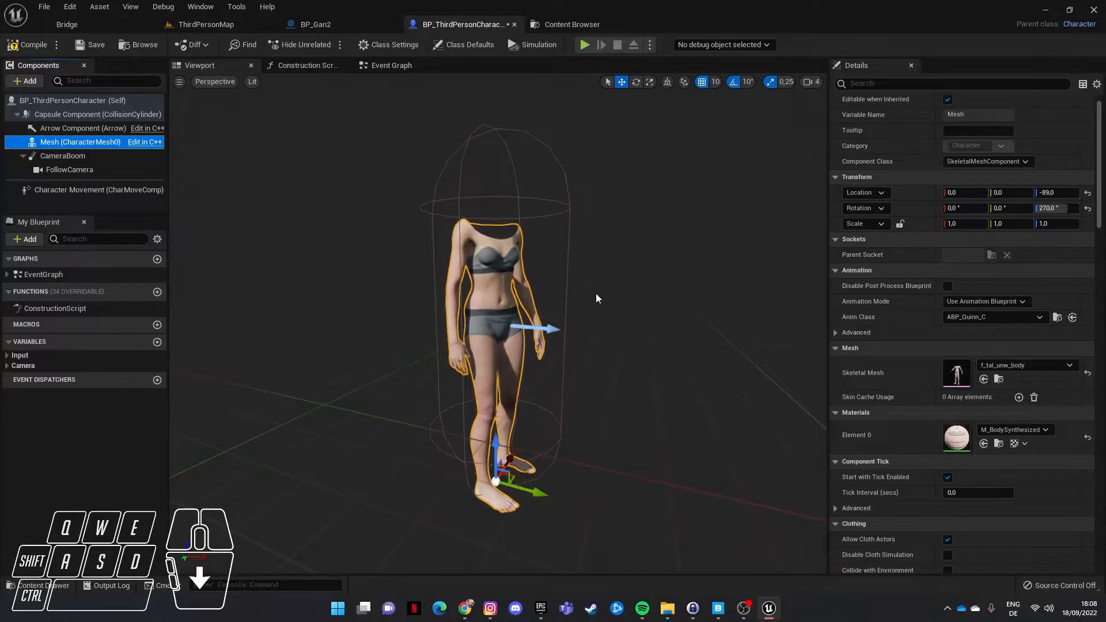
Set the Forced LOD of the LODSync component in BP_Gan2 to 0.
{"action": "left_click", "coordinate": [311, 25]}
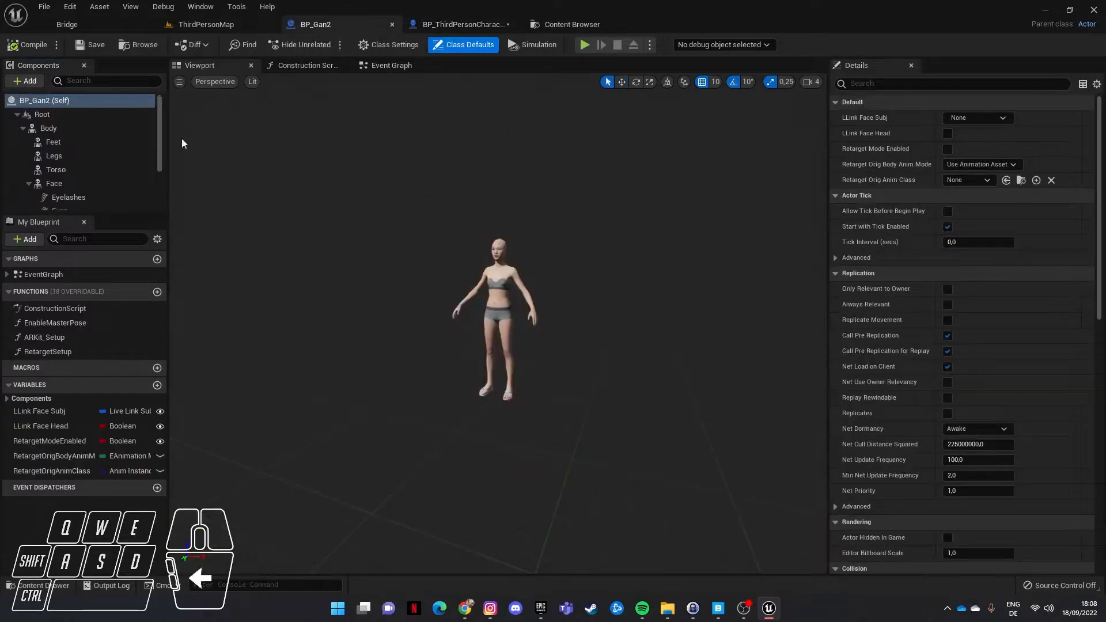
{"action": "scroll", "coordinate": [69, 173], "scroll_direction": "down", "scroll_amount": 3}
{"action": "left_click", "coordinate": [51, 202]}
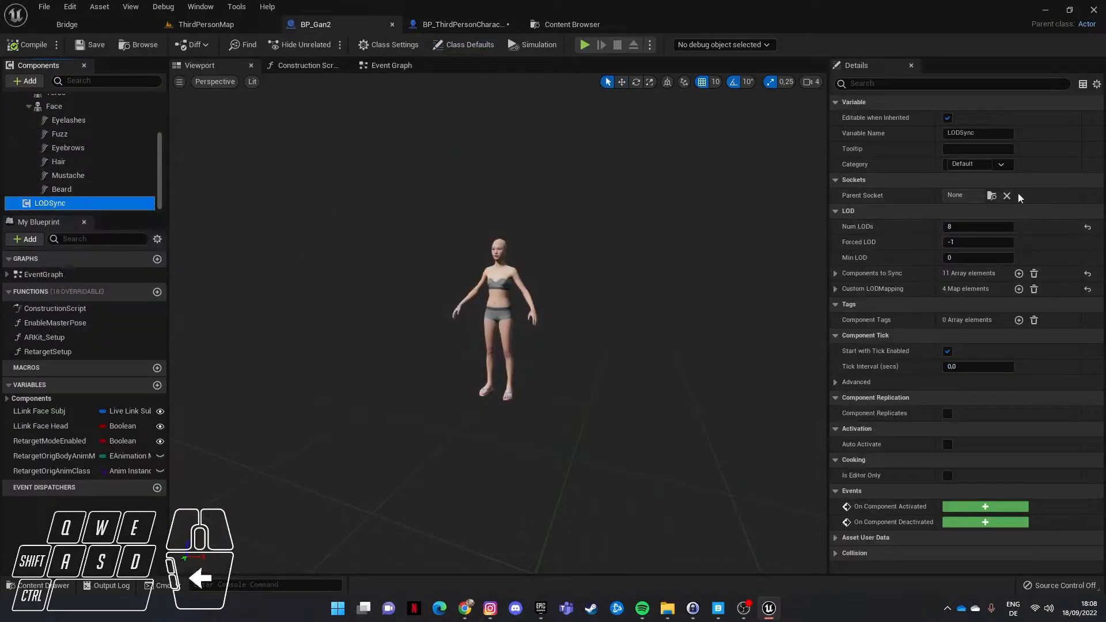
{"action": "left_click", "coordinate": [978, 242]}
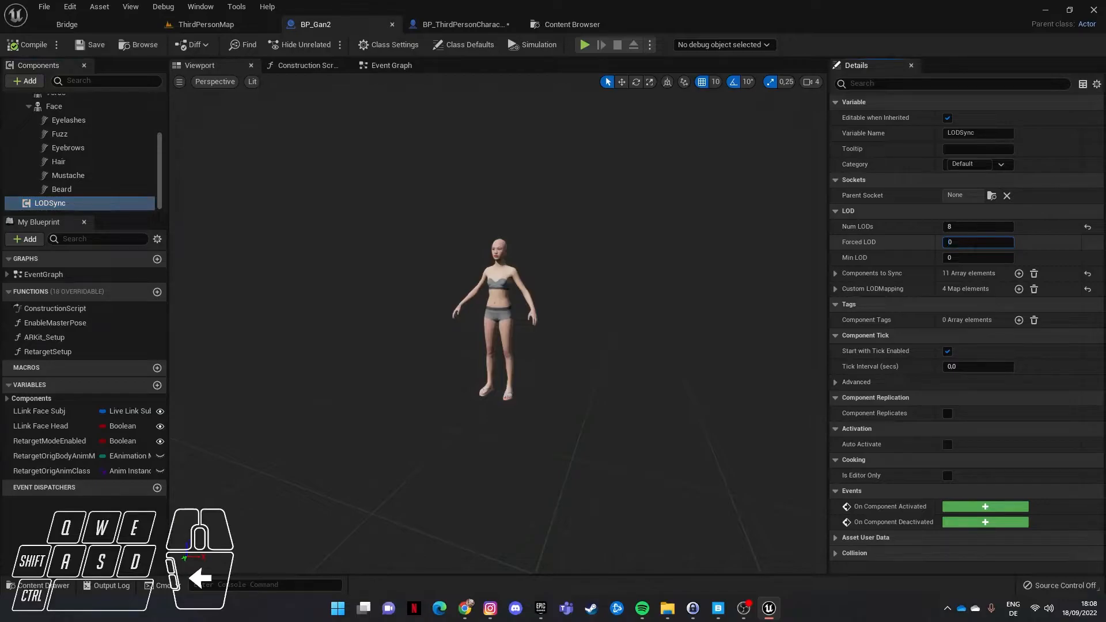
{"action": "scroll", "coordinate": [551, 220], "scroll_direction": "up", "scroll_amount": 4}
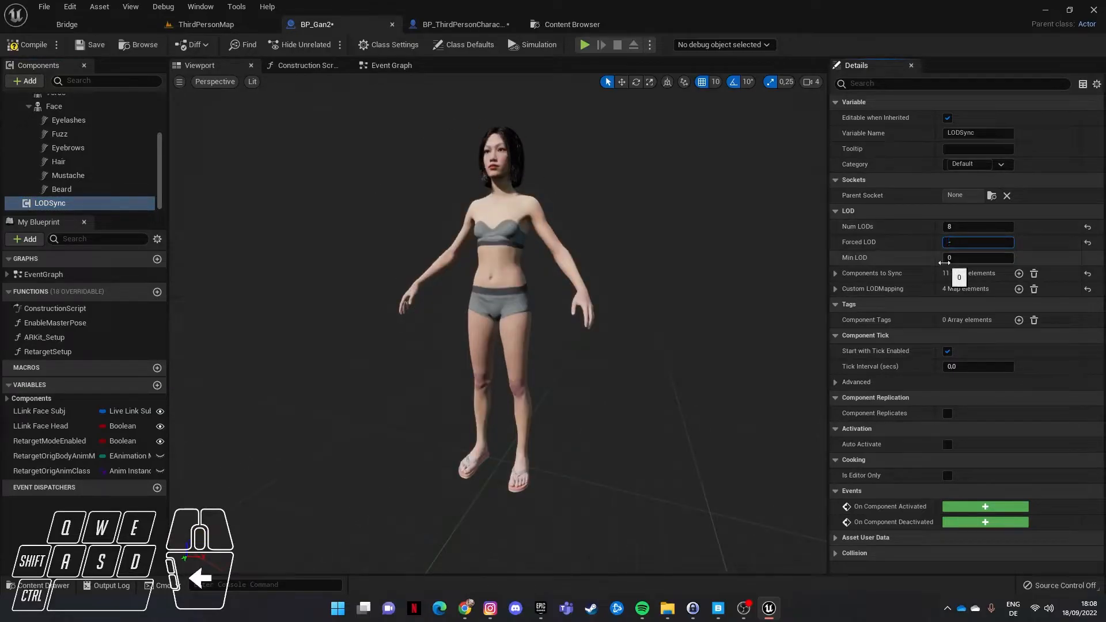
Compare the model's hair with the LODSync Forced LOD at -1, and return the value to 0.
{"action": "key", "text": "Return"}
{"action": "middle_click_drag", "start_coordinate": [514, 202], "coordinate": [441, 128]}
{"action": "scroll", "coordinate": [588, 205], "scroll_direction": "up", "scroll_amount": 4}
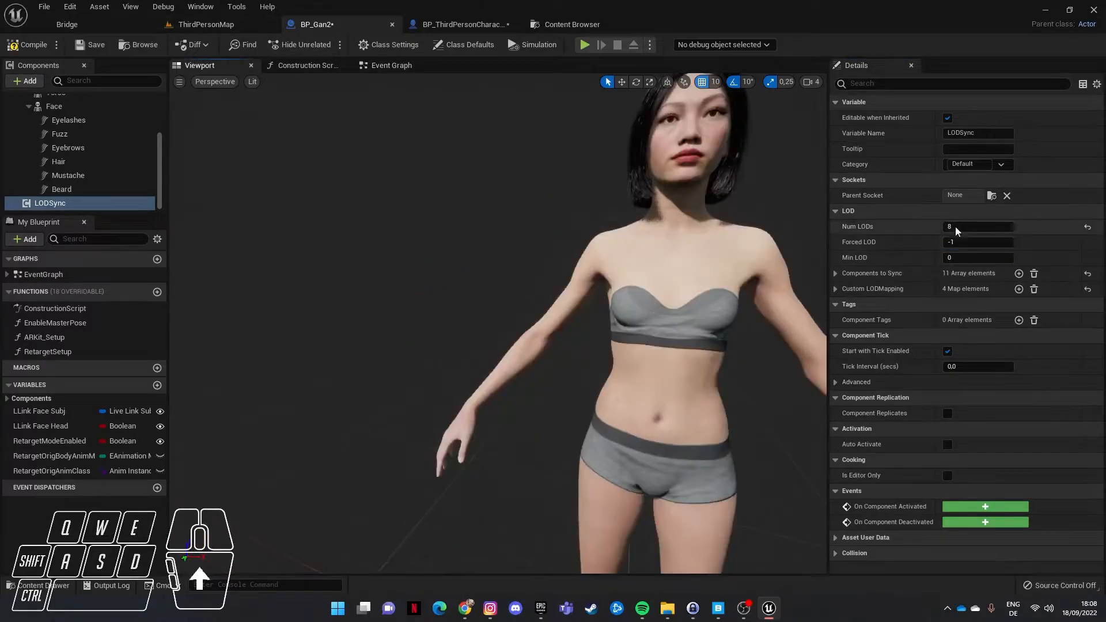
{"action": "left_click", "coordinate": [949, 242]}
{"action": "key", "text": "Return"}
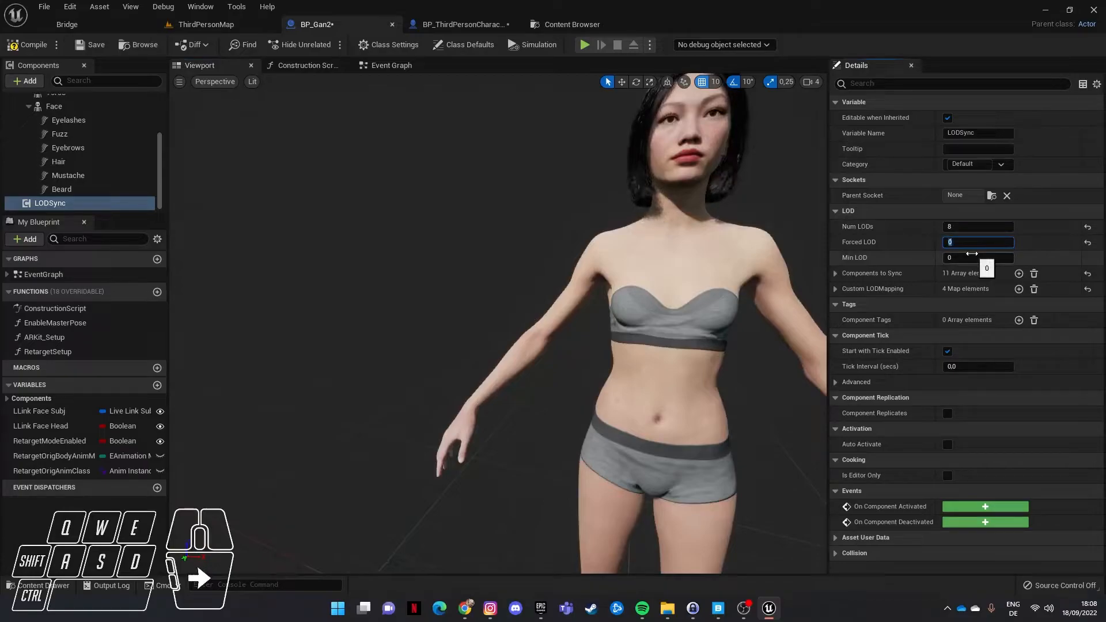
{"action": "scroll", "coordinate": [655, 218], "scroll_direction": "down", "scroll_amount": 5}
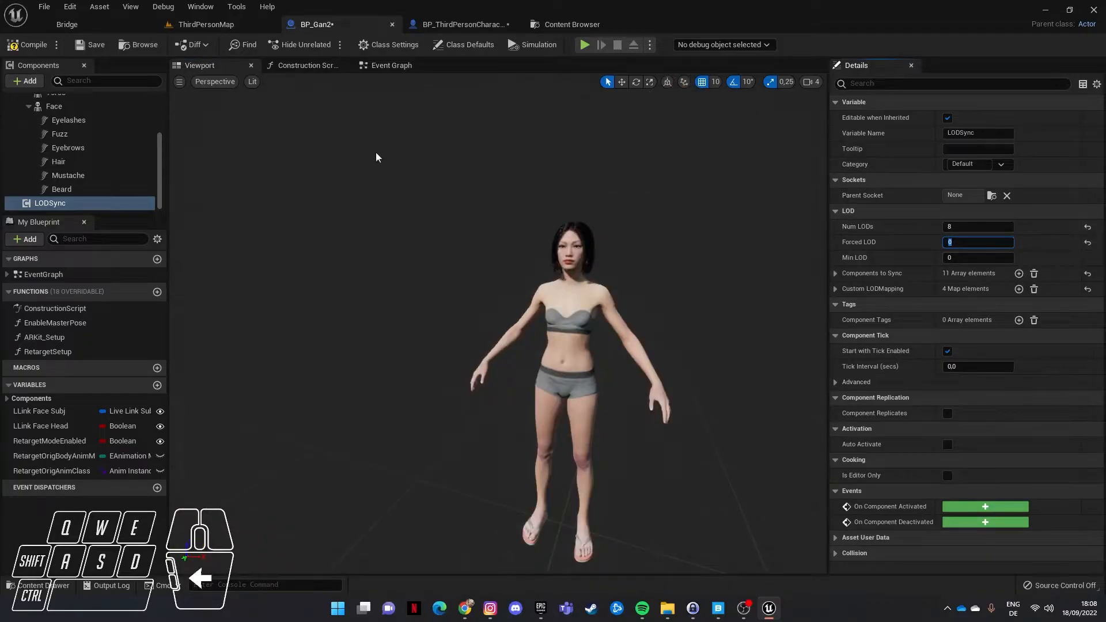
{"action": "scroll", "coordinate": [59, 187], "scroll_direction": "up", "scroll_amount": 1}
{"action": "scroll", "coordinate": [60, 187], "scroll_direction": "down", "scroll_amount": 1}
Cut the LODSync component from BP_Gan2 and paste it into BP_ThirdPersonCharacter.
{"action": "left_click", "coordinate": [74, 205]}
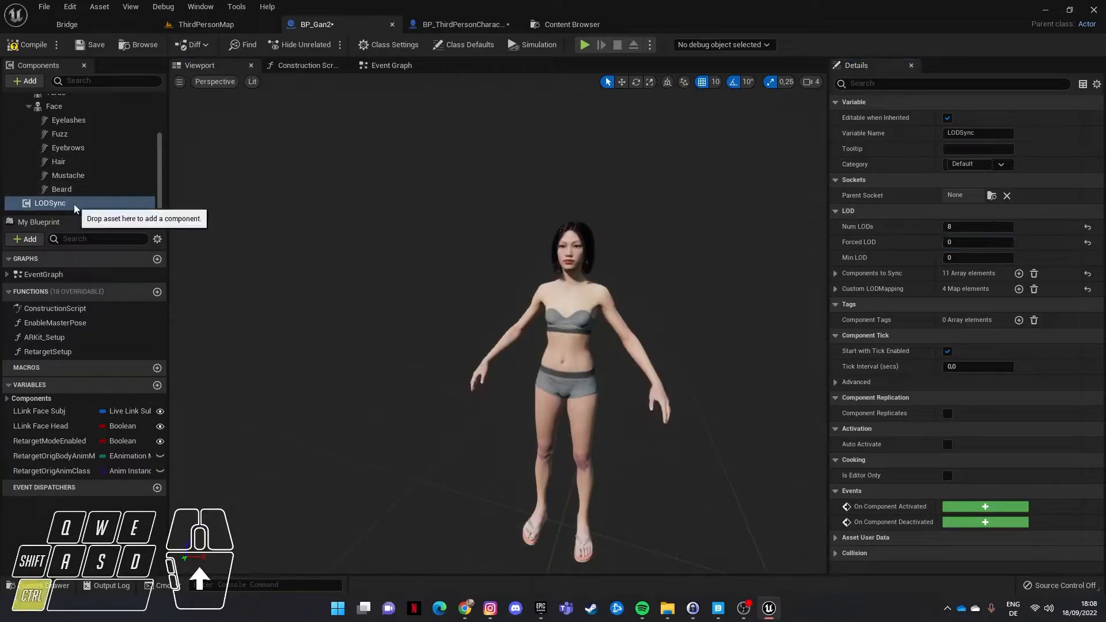
{"action": "right_click", "coordinate": [75, 207]}
{"action": "left_click", "coordinate": [123, 264]}
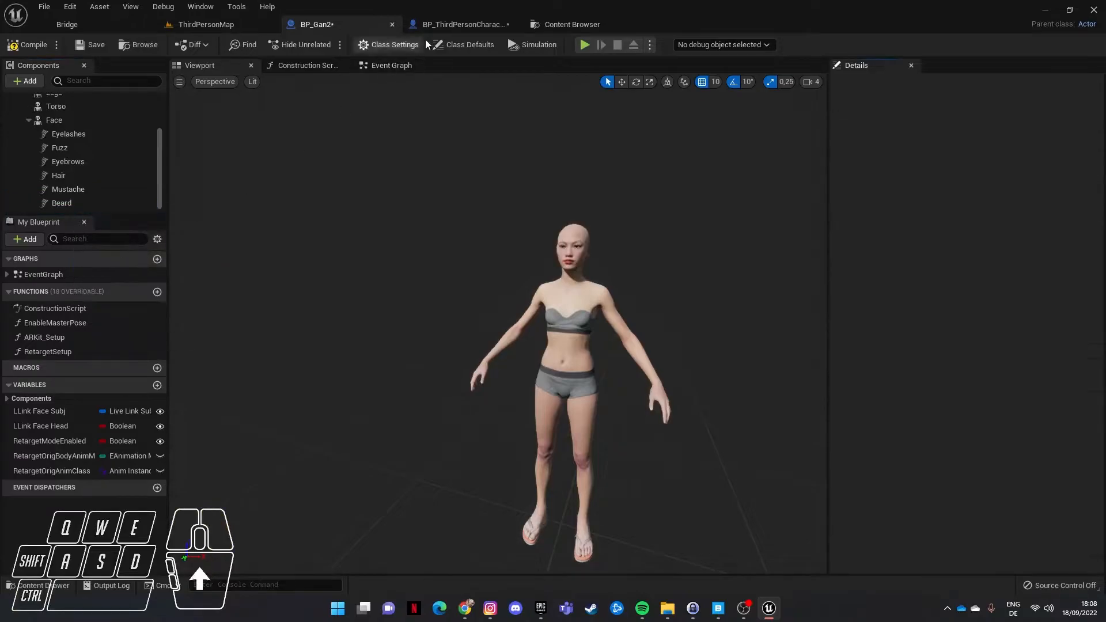
{"action": "left_click", "coordinate": [455, 24]}
{"action": "right_click", "coordinate": [88, 102]}
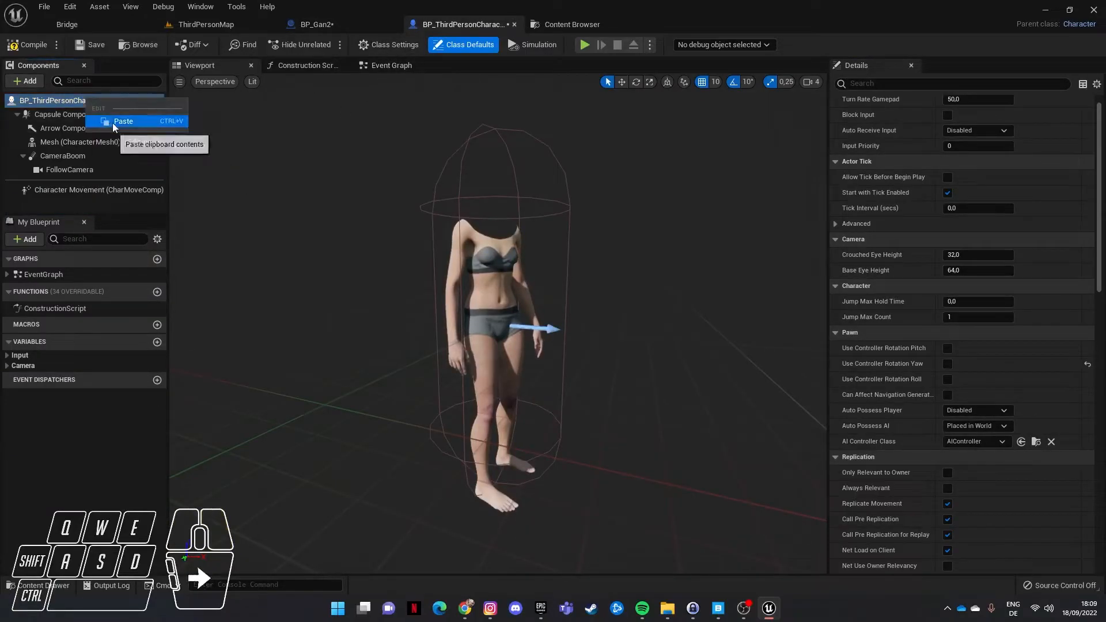
{"action": "left_click", "coordinate": [113, 122]}
Copy the Face component from BP_Gan2 into BP_ThirdPersonCharacter and make it a child of Mesh.
{"action": "left_click", "coordinate": [365, 19]}
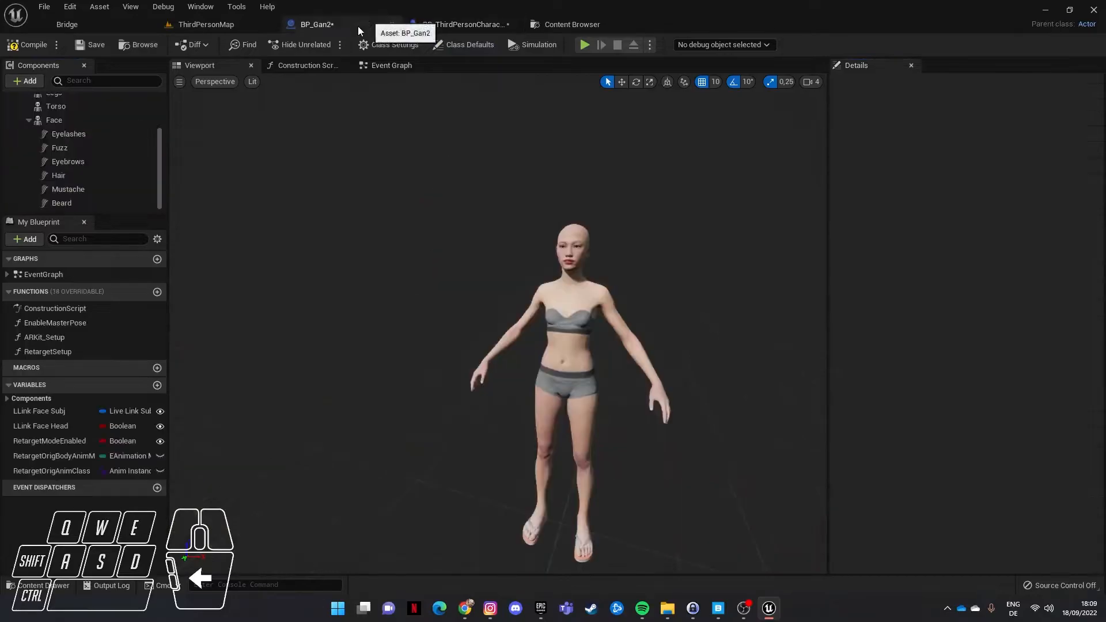
{"action": "left_click", "coordinate": [95, 123]}
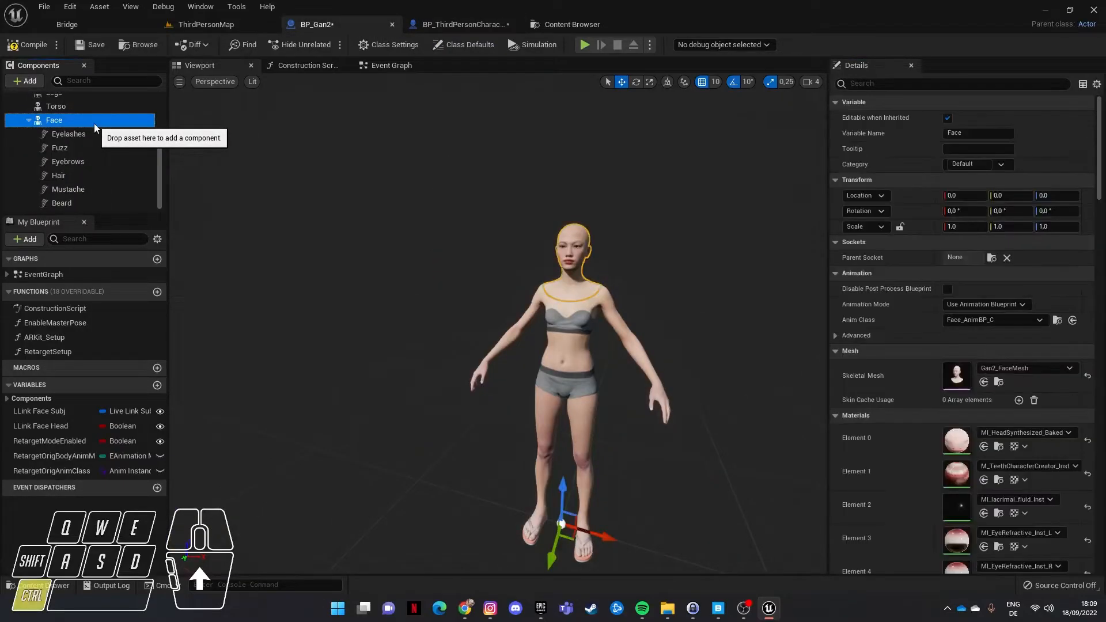
{"action": "left_click", "coordinate": [461, 23]}
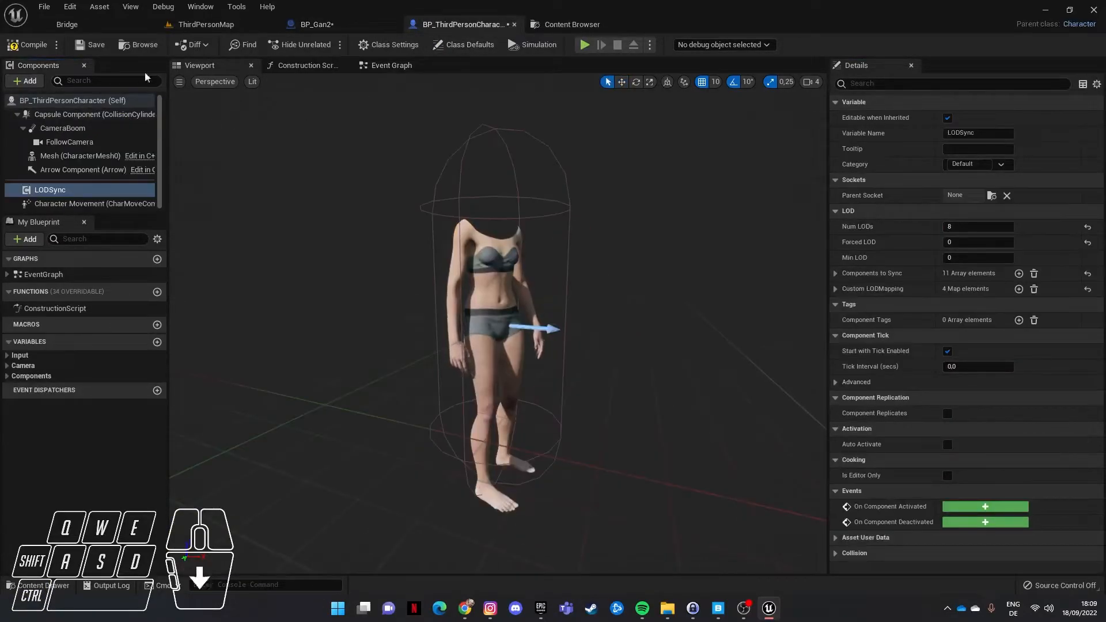
{"action": "left_click", "coordinate": [55, 157]}
{"action": "key", "text": "ctrl+v"}
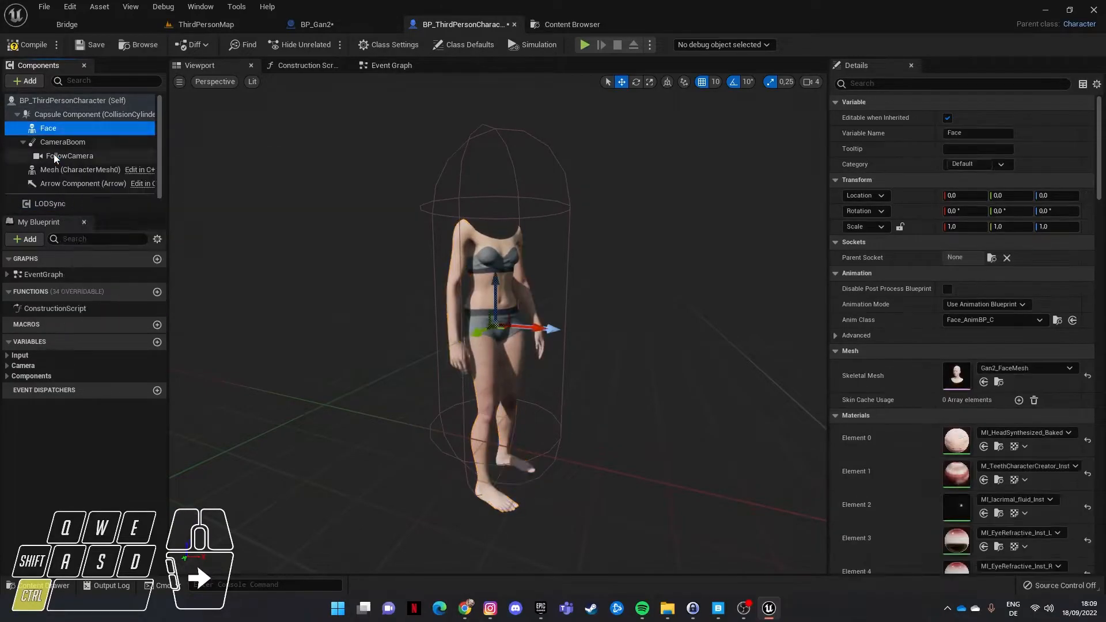
{"action": "left_click_drag", "start_coordinate": [48, 128], "coordinate": [80, 171]}
Copy the Eyelashes, Eyebrows and Hair components from BP_Gan2 into BP_ThirdPersonCharacter and attach them under Face.
{"action": "left_click", "coordinate": [355, 25]}
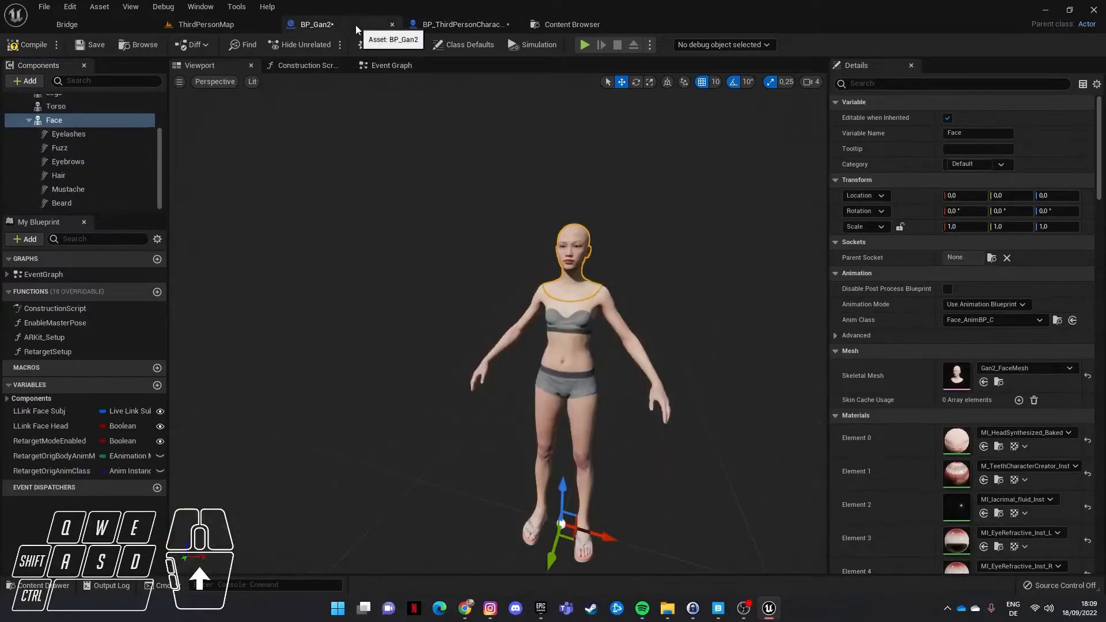
{"action": "left_click", "coordinate": [93, 136]}
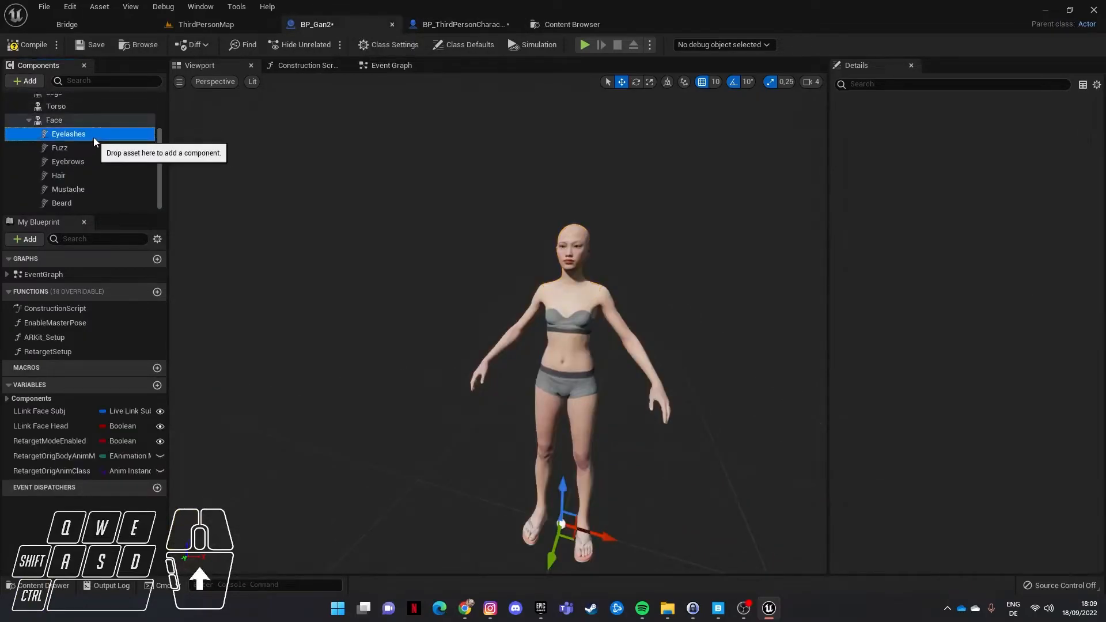
{"action": "left_click", "coordinate": [78, 164], "text": "ctrl"}
{"action": "left_click", "coordinate": [76, 177], "text": "ctrl"}
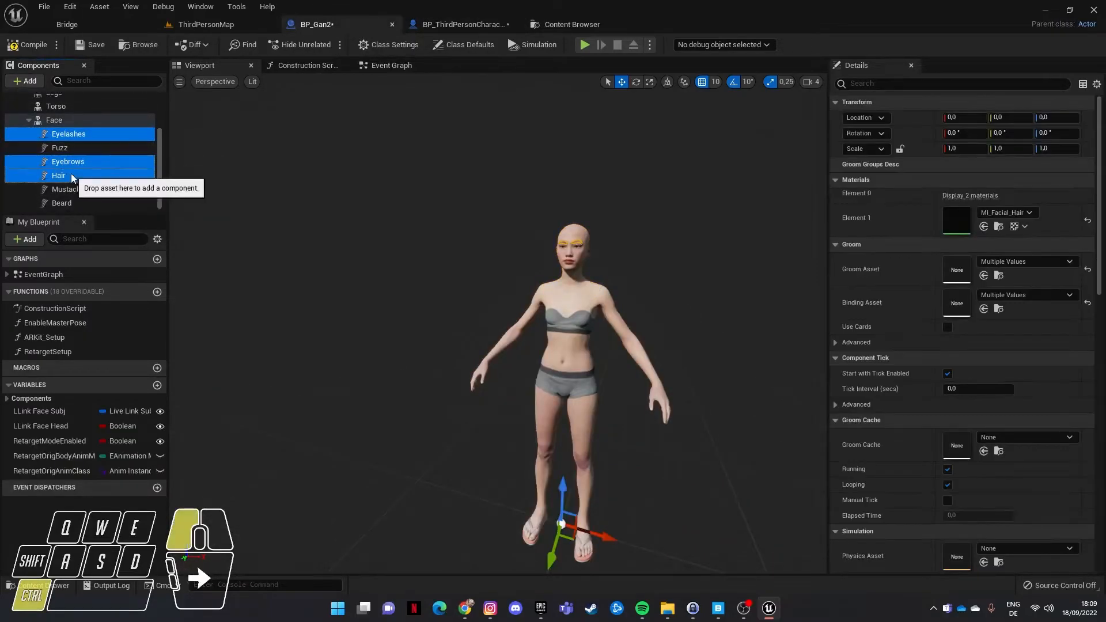
{"action": "right_click", "coordinate": [83, 167]}
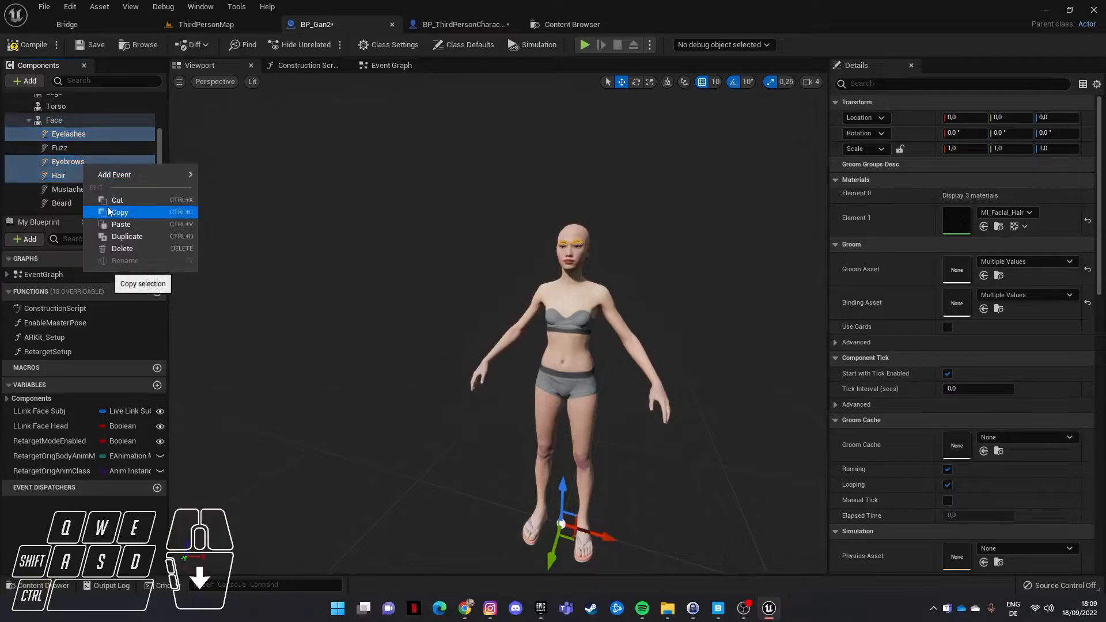
{"action": "left_click", "coordinate": [107, 212]}
{"action": "left_click", "coordinate": [446, 27]}
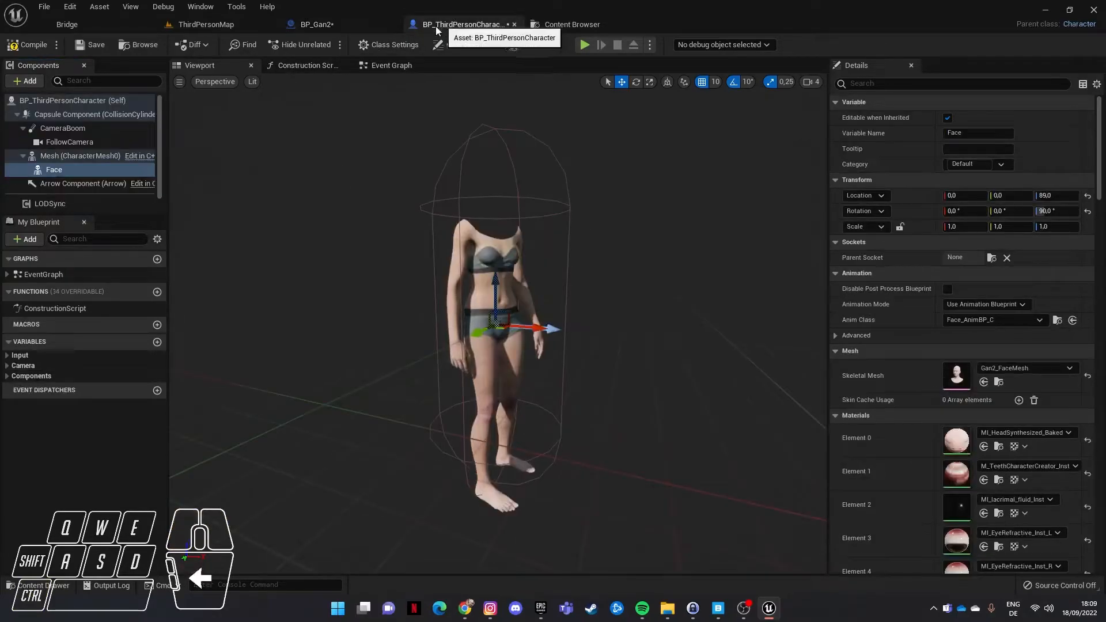
{"action": "right_click", "coordinate": [75, 173]}
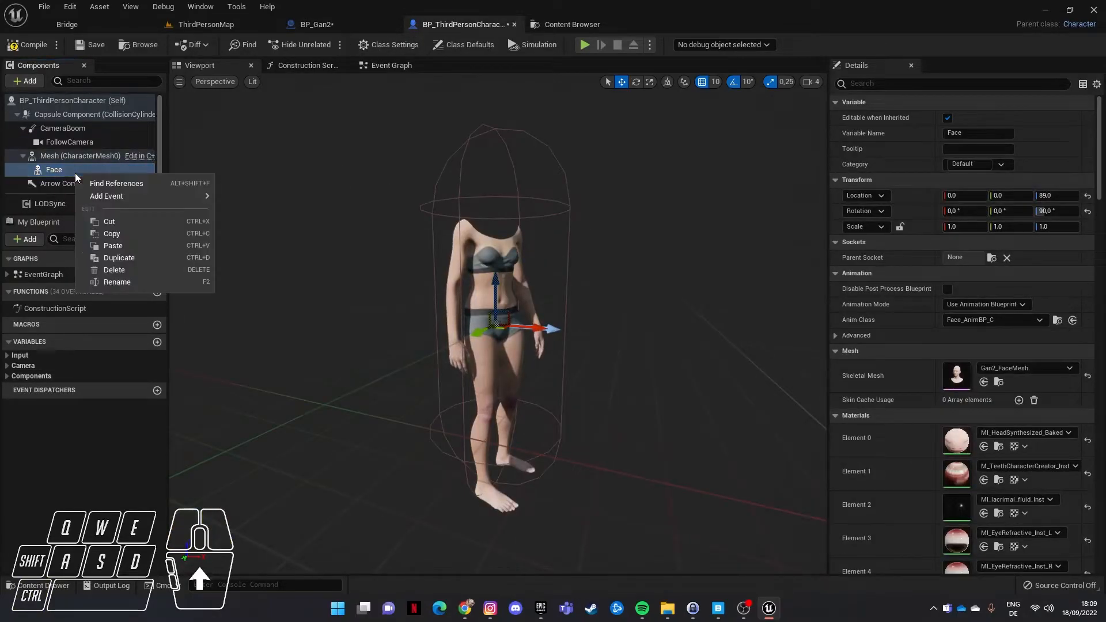
{"action": "left_click", "coordinate": [128, 246]}
{"action": "scroll", "coordinate": [104, 167], "scroll_direction": "down", "scroll_amount": 2}
{"action": "left_click_drag", "start_coordinate": [74, 133], "coordinate": [70, 168]}
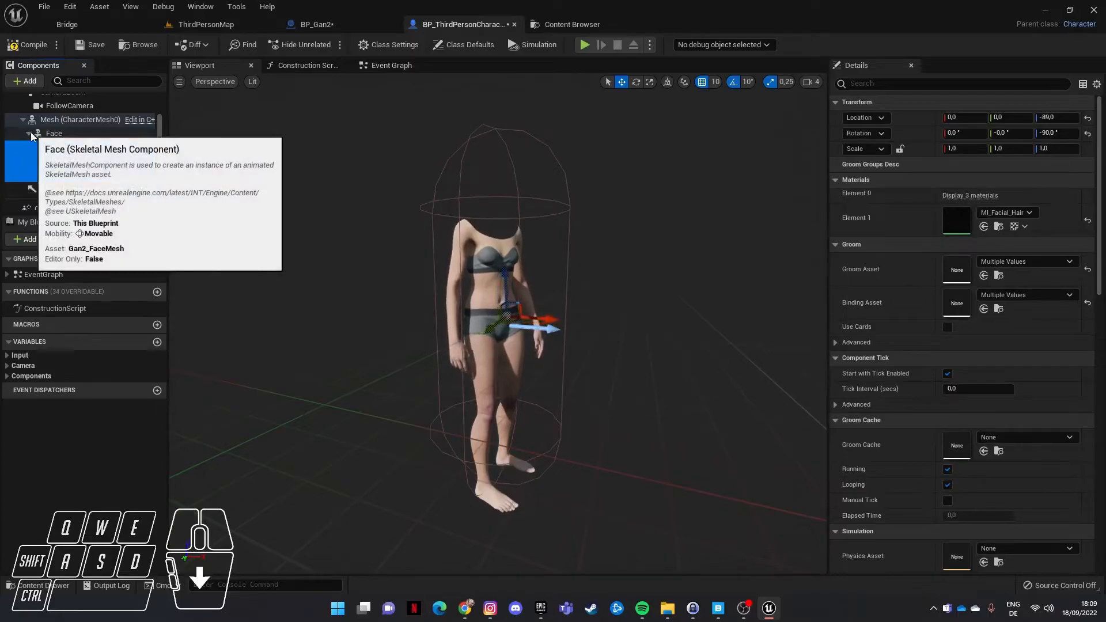
Reset the location and rotation of the Face, Eyelashes, Eyebrows and Hair components to their default values.
{"action": "left_click", "coordinate": [113, 134]}
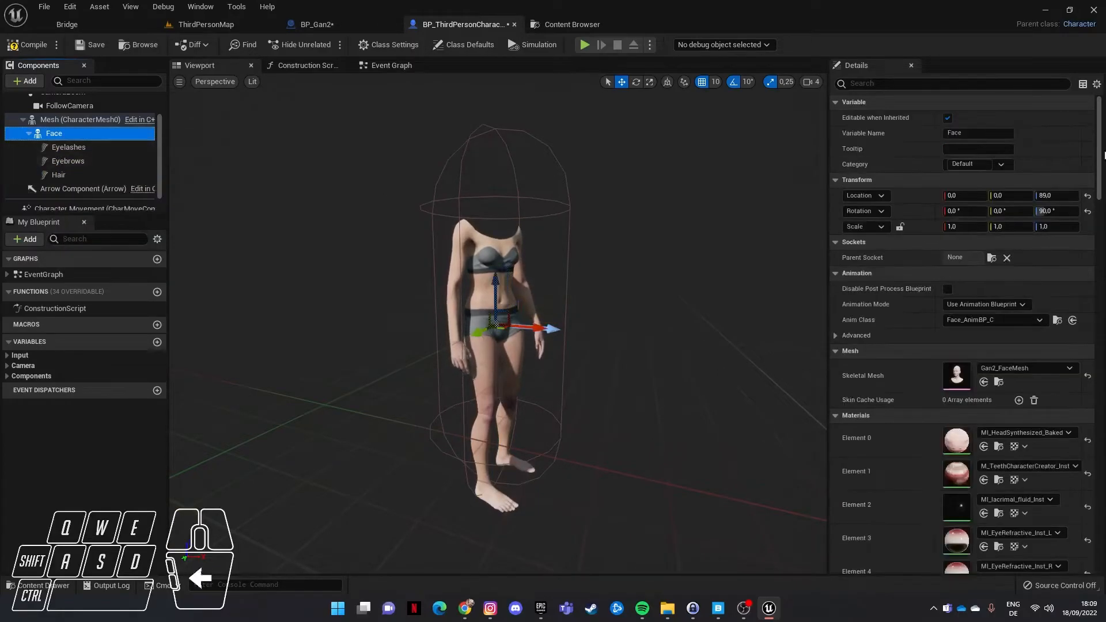
{"action": "left_click", "coordinate": [86, 174], "text": "shift"}
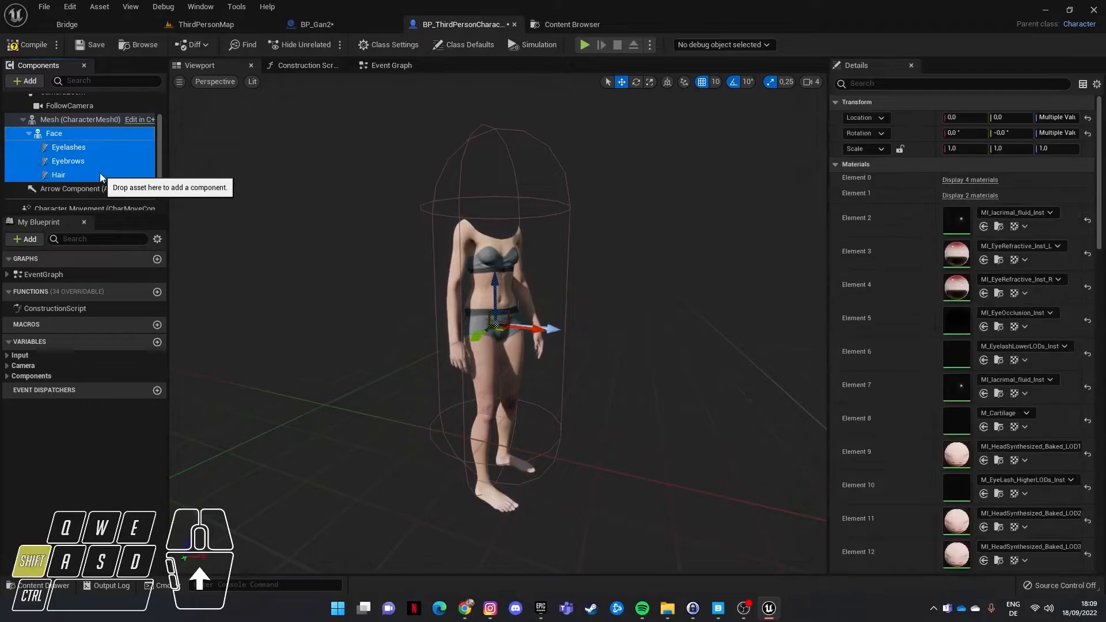
{"action": "left_click", "coordinate": [1088, 117]}
{"action": "left_click", "coordinate": [1088, 133]}
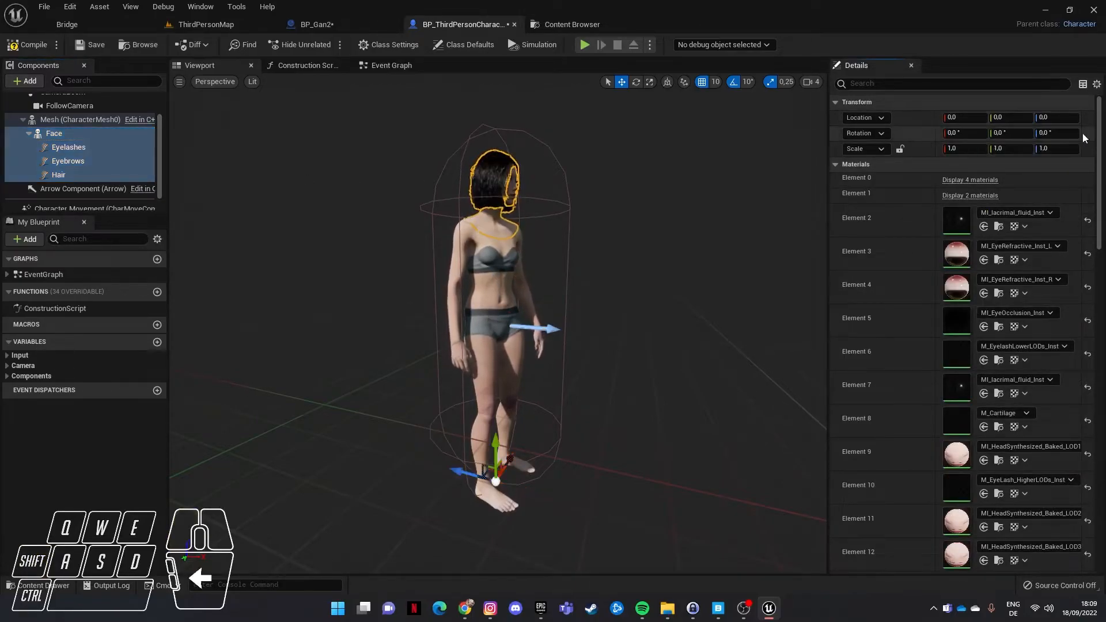
{"action": "left_click", "coordinate": [508, 193]}
{"action": "left_click", "coordinate": [508, 193]}
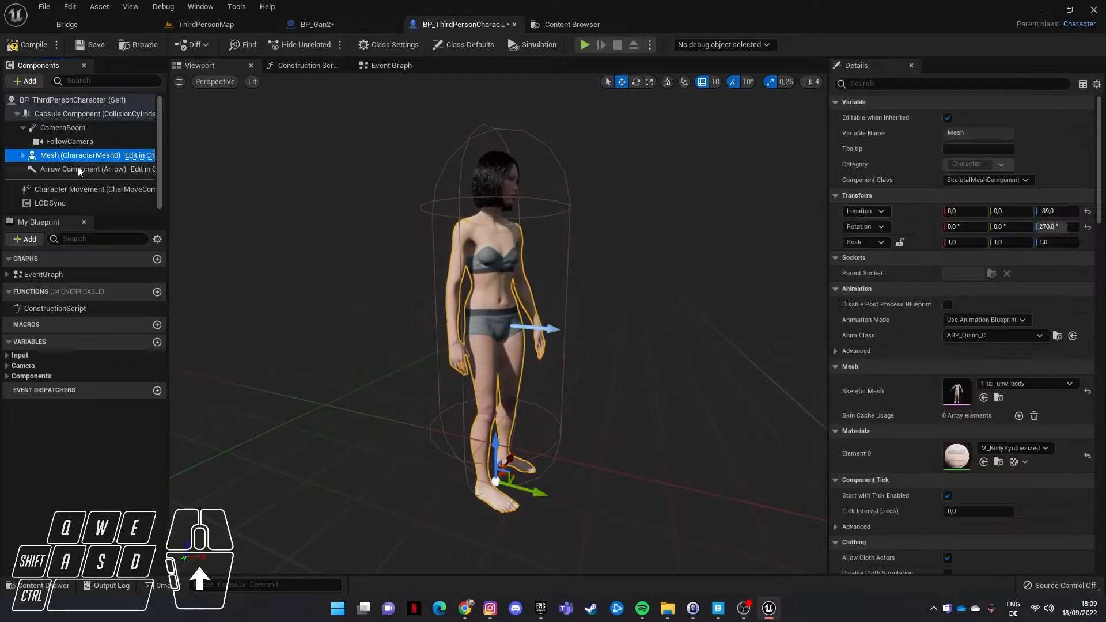
{"action": "left_click", "coordinate": [23, 155]}
{"action": "left_click", "coordinate": [57, 171]}
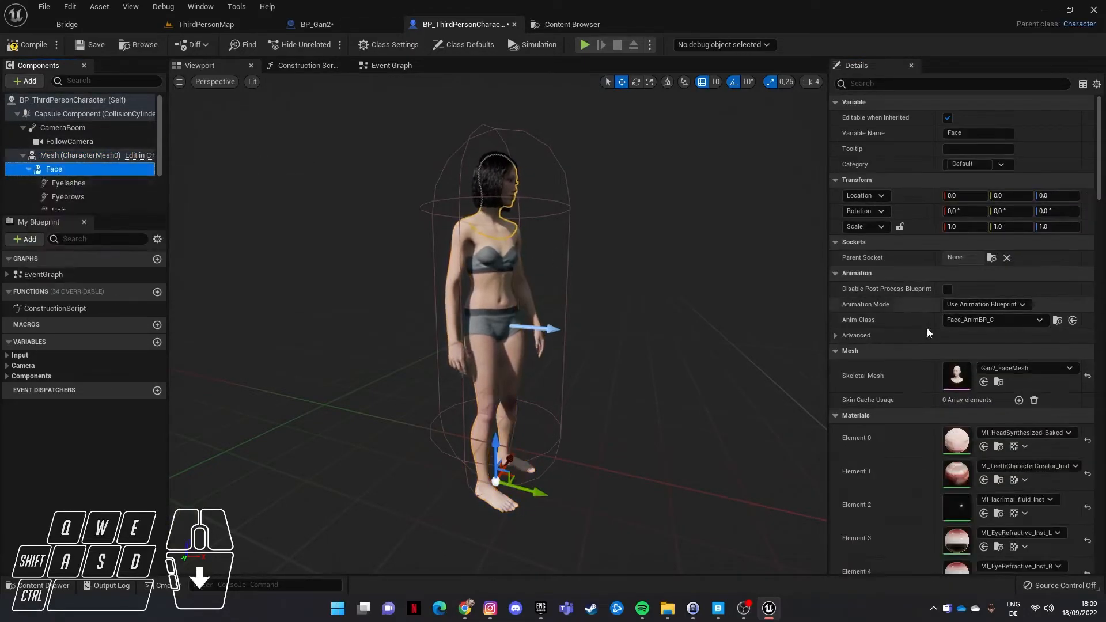
Turn off the Skeletal Mesh content filter and place BP_Gan2 in the ThirdPersonMap level near the player start.
{"action": "left_click", "coordinate": [246, 23]}
{"action": "key", "text": "ctrl+space"}
{"action": "left_click", "coordinate": [288, 392]}
{"action": "left_click", "coordinate": [510, 409]}
{"action": "double_click", "coordinate": [268, 450]}
{"action": "left_click_drag", "start_coordinate": [514, 452], "coordinate": [379, 332]}
{"action": "scroll", "coordinate": [392, 332], "scroll_direction": "up", "scroll_amount": 3}
{"action": "scroll", "coordinate": [392, 332], "scroll_direction": "up", "scroll_amount": 6}
{"action": "middle_click_drag", "start_coordinate": [170, 291], "coordinate": [427, 257]}
{"action": "key", "text": "ctrl+space"}
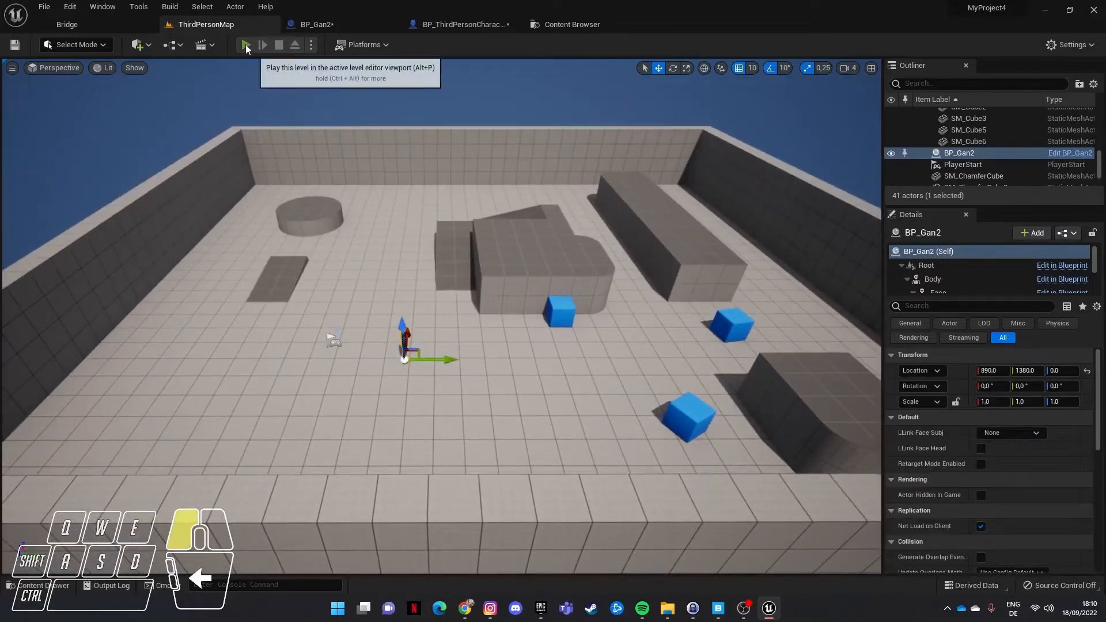
Play the level, run the character around to check its movement and head attachment, and stop the session.
{"action": "left_click", "coordinate": [246, 46]}
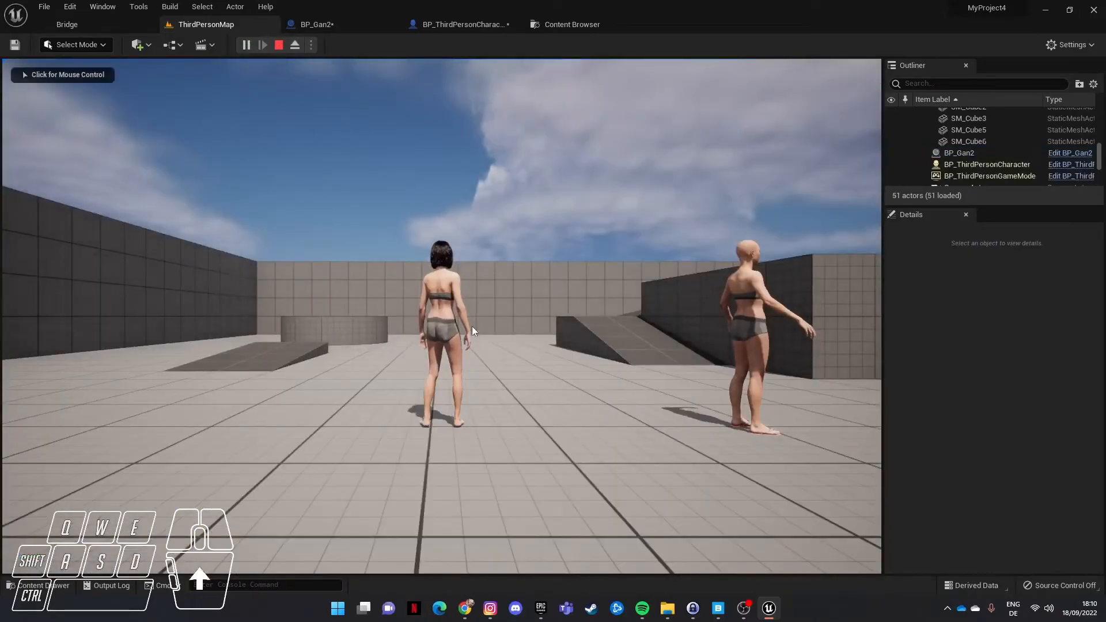
{"action": "key", "text": "d"}
{"action": "middle_click", "coordinate": [469, 354]}
{"action": "key", "text": "w"}
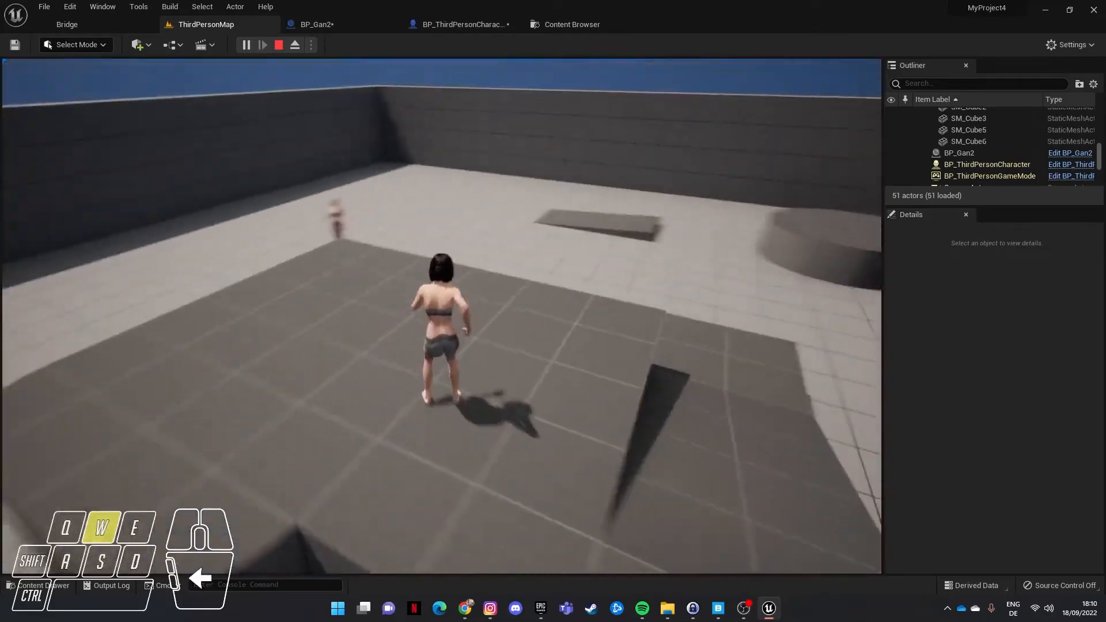
{"action": "key", "text": "s"}
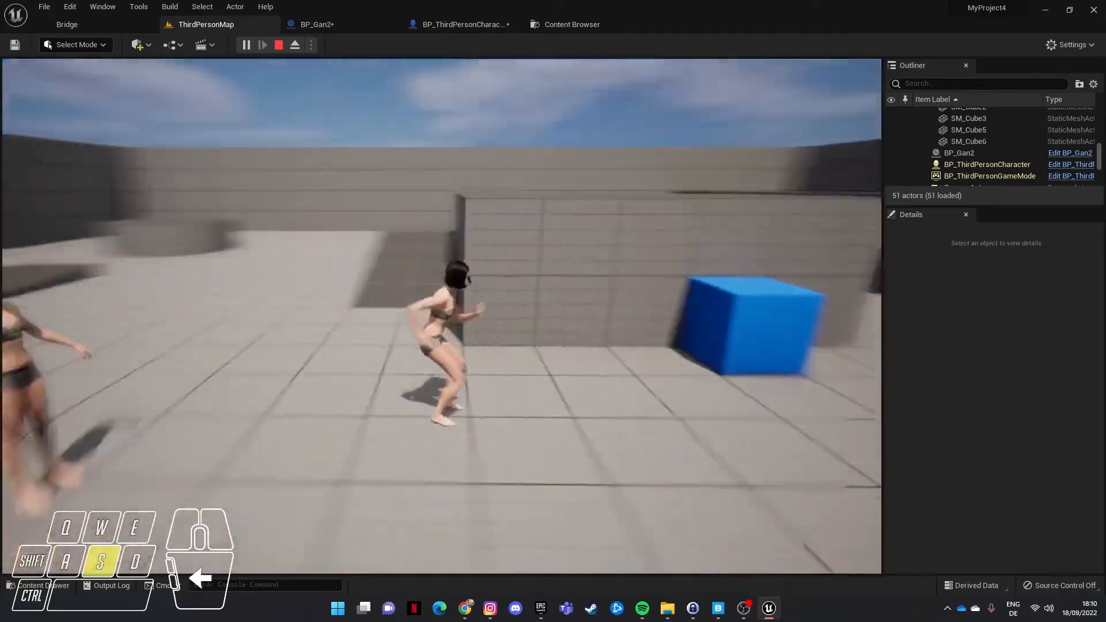
{"action": "key", "text": "d"}
{"action": "key", "text": "w"}
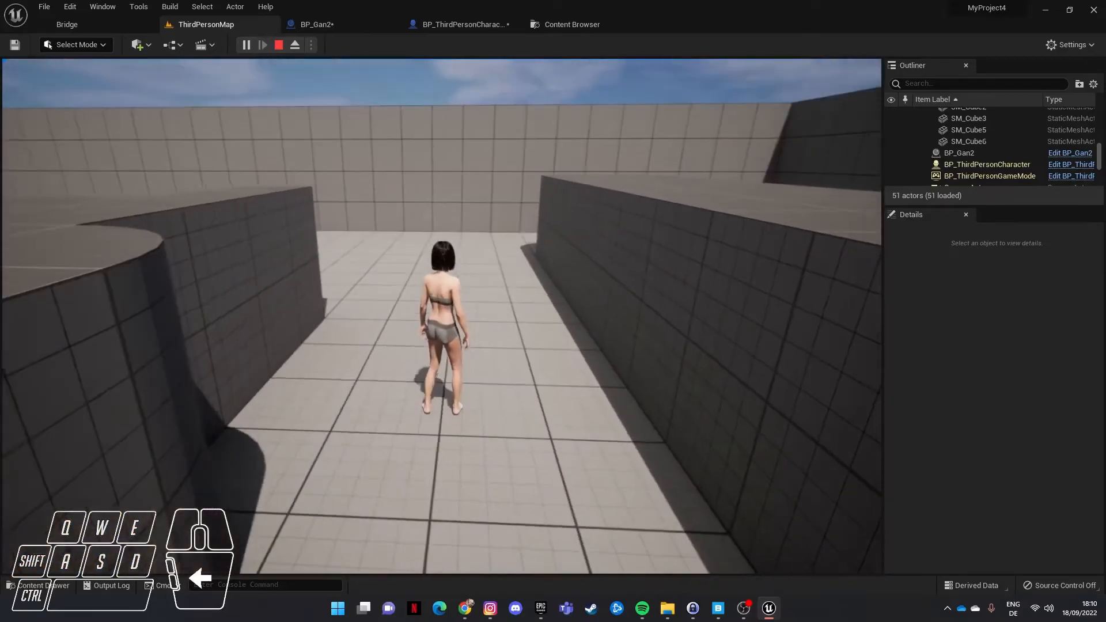
{"action": "key", "text": "Escape"}
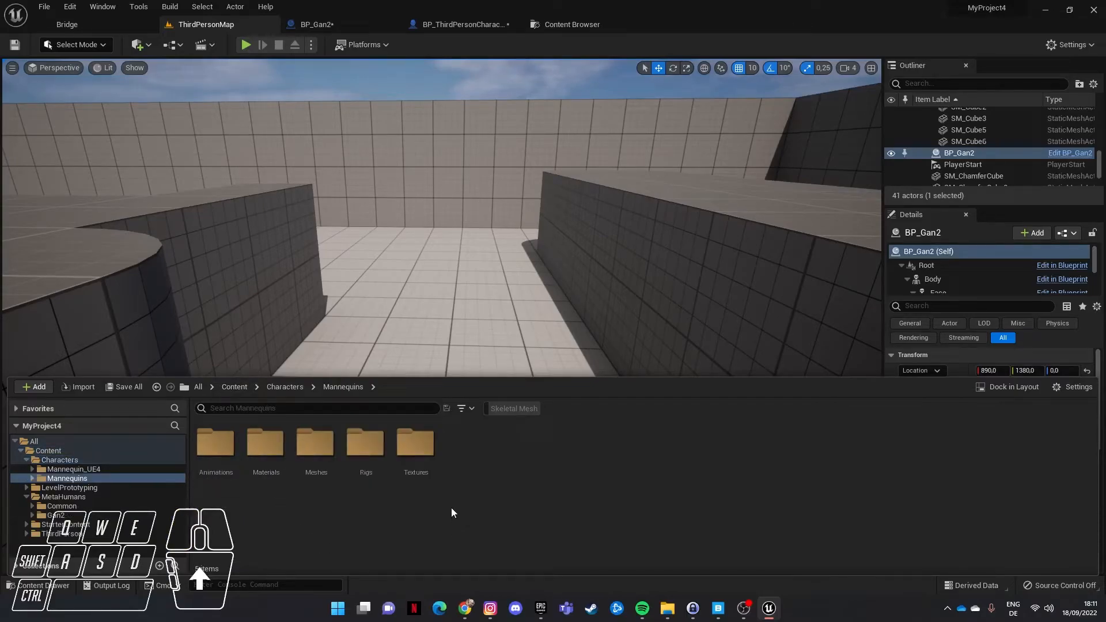
Open the ABP_Manny animation blueprint from the Characters/Mannequins/Animations folder.
{"action": "left_click_drag", "start_coordinate": [227, 469], "coordinate": [236, 470]}
{"action": "left_click", "coordinate": [227, 456]}
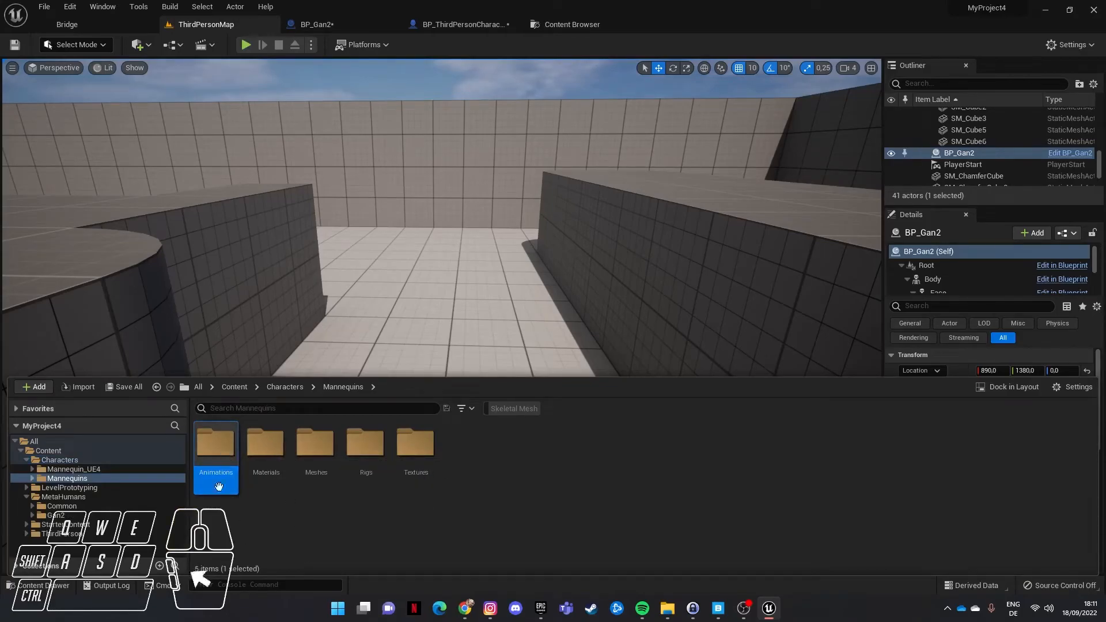
{"action": "double_click", "coordinate": [227, 456]}
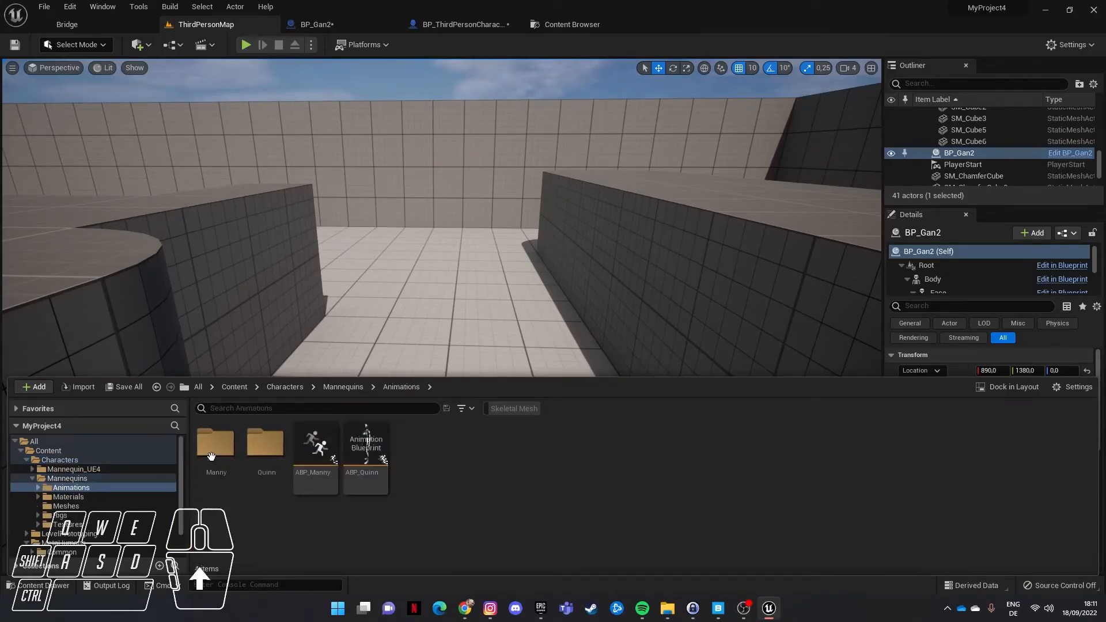
{"action": "double_click", "coordinate": [315, 449]}
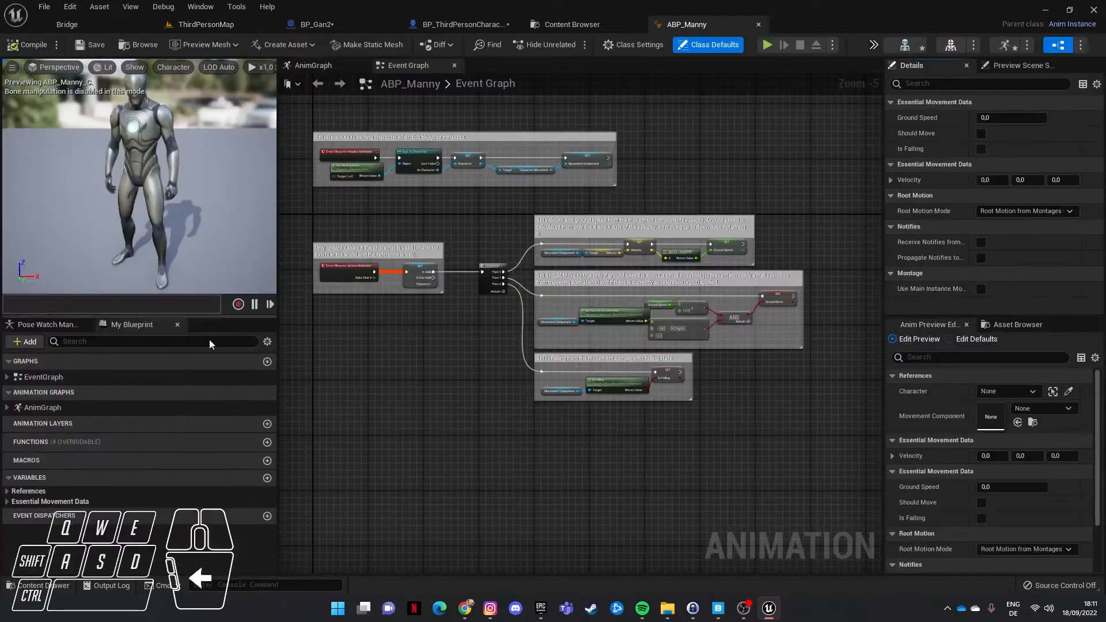
Open the CR_Mannequin_BasicFootIK control rig from the Control Rig node in ABP_Manny's AnimGraph.
{"action": "left_click", "coordinate": [312, 65]}
{"action": "left_click", "coordinate": [635, 317]}
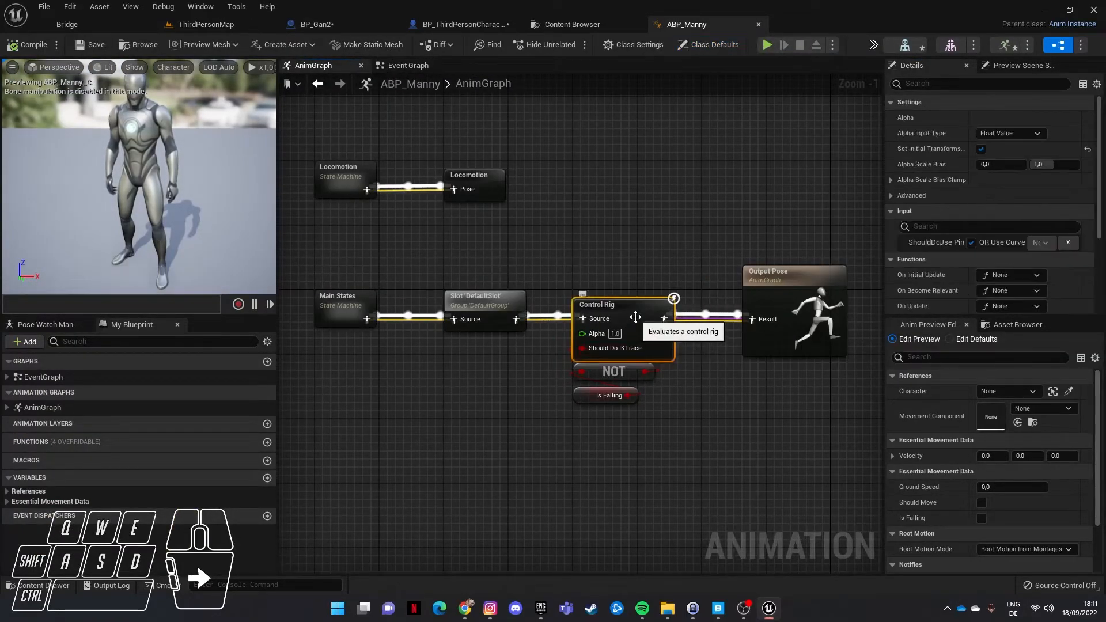
{"action": "double_click", "coordinate": [635, 317]}
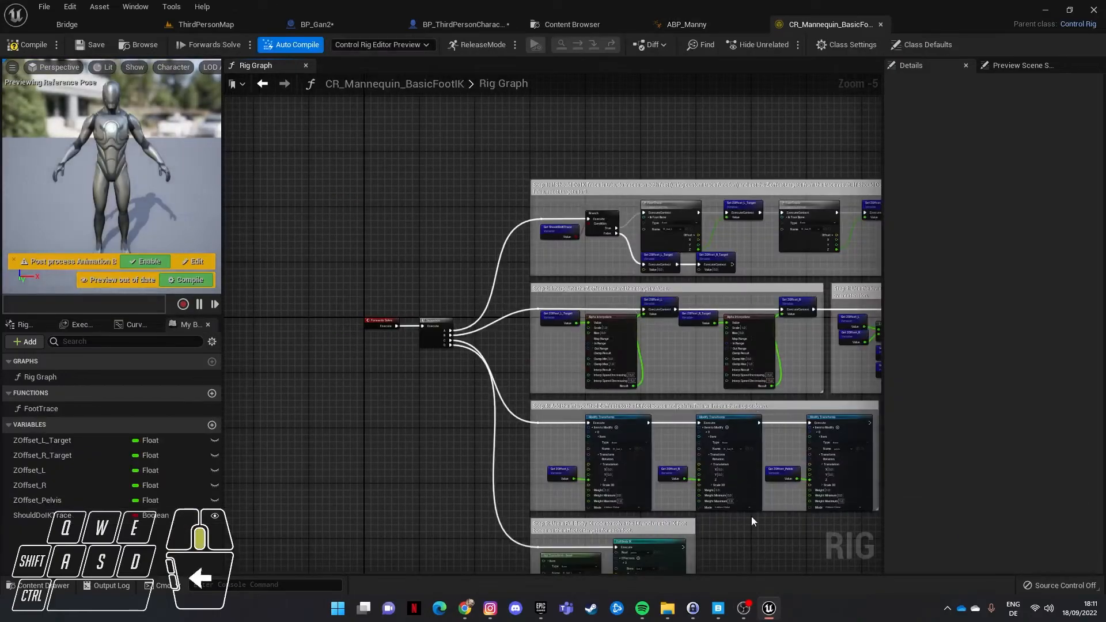
Set the root of the Full Body IK node in Step 5 of the rig graph to animation_root and save the control rig.
{"action": "right_click_drag", "start_coordinate": [746, 544], "coordinate": [605, 258]}
{"action": "scroll", "coordinate": [524, 295], "scroll_direction": "up", "scroll_amount": 2}
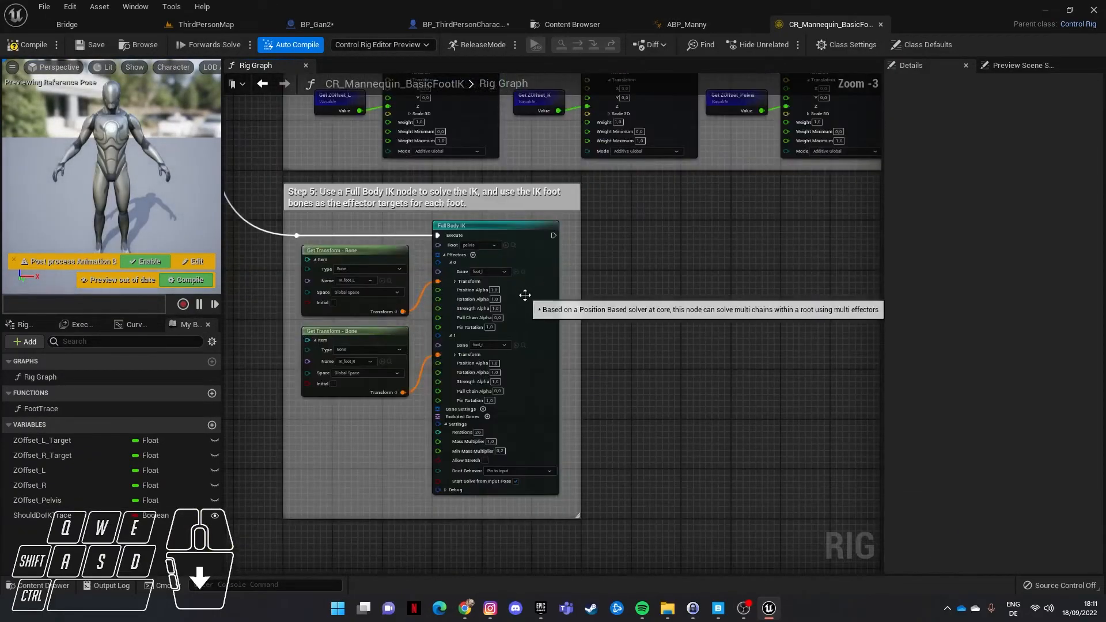
{"action": "scroll", "coordinate": [525, 295], "scroll_direction": "up", "scroll_amount": 2}
{"action": "left_click", "coordinate": [478, 230]}
{"action": "left_click", "coordinate": [461, 258]}
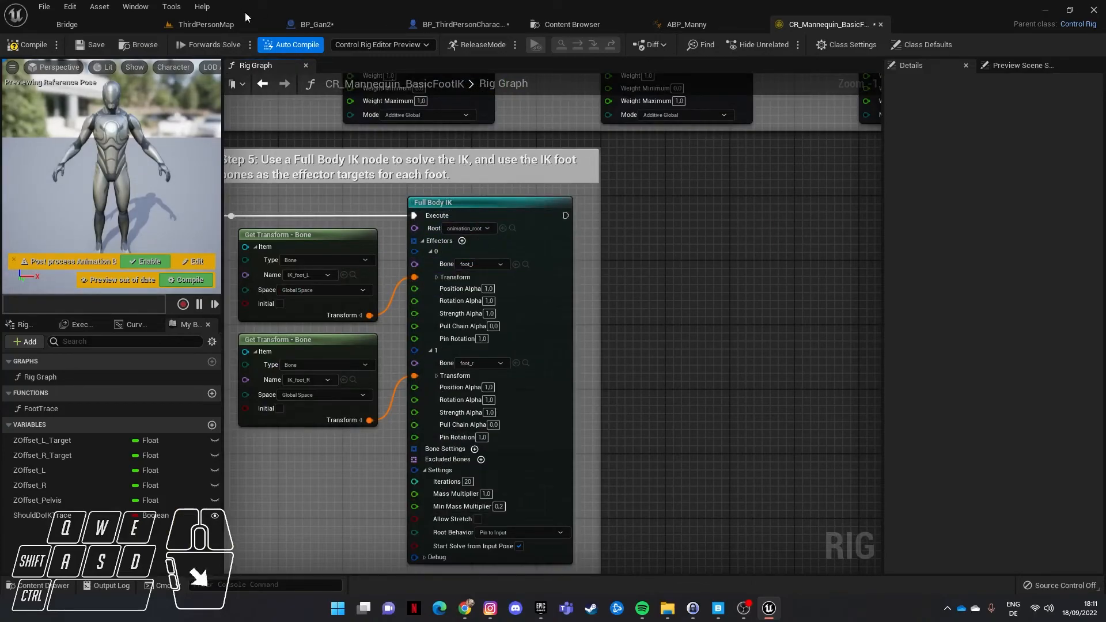
{"action": "left_click", "coordinate": [95, 46]}
Play the ThirdPersonMap level and run the character toward the ramp to check its leg and body movement.
{"action": "left_click", "coordinate": [221, 26]}
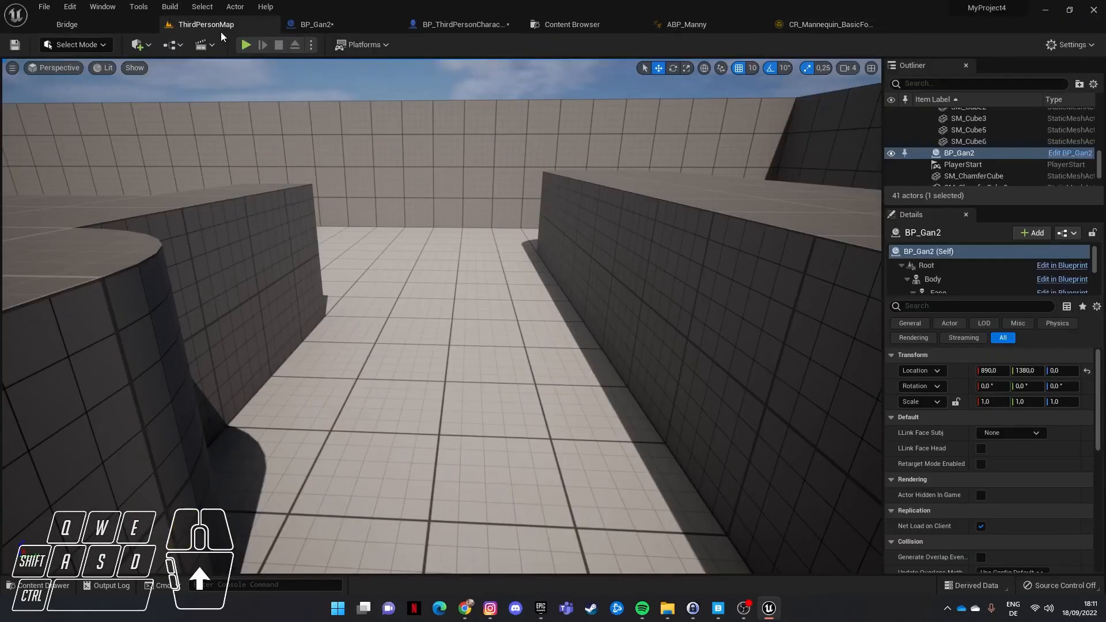
{"action": "left_click", "coordinate": [251, 46]}
{"action": "key", "text": "w"}
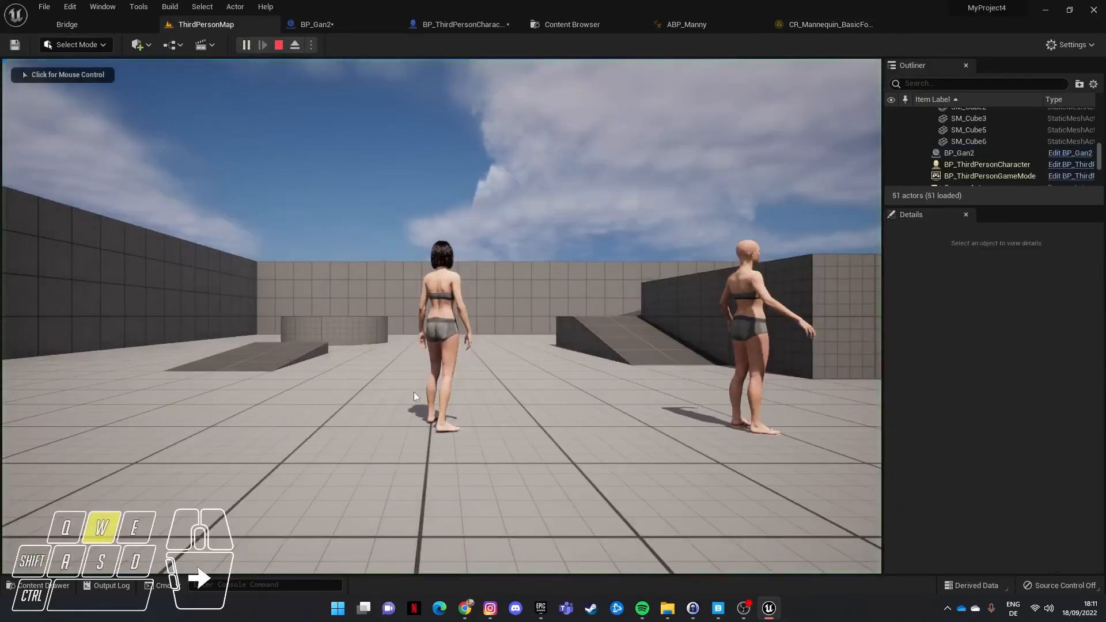
{"action": "right_click", "coordinate": [413, 392]}
{"action": "key", "text": "w"}
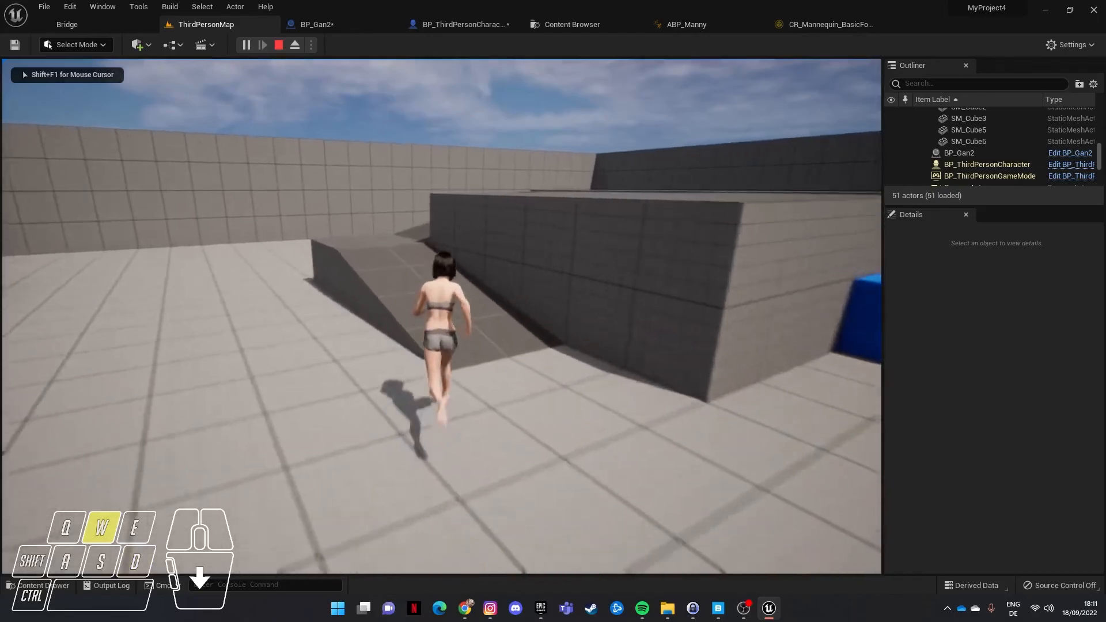